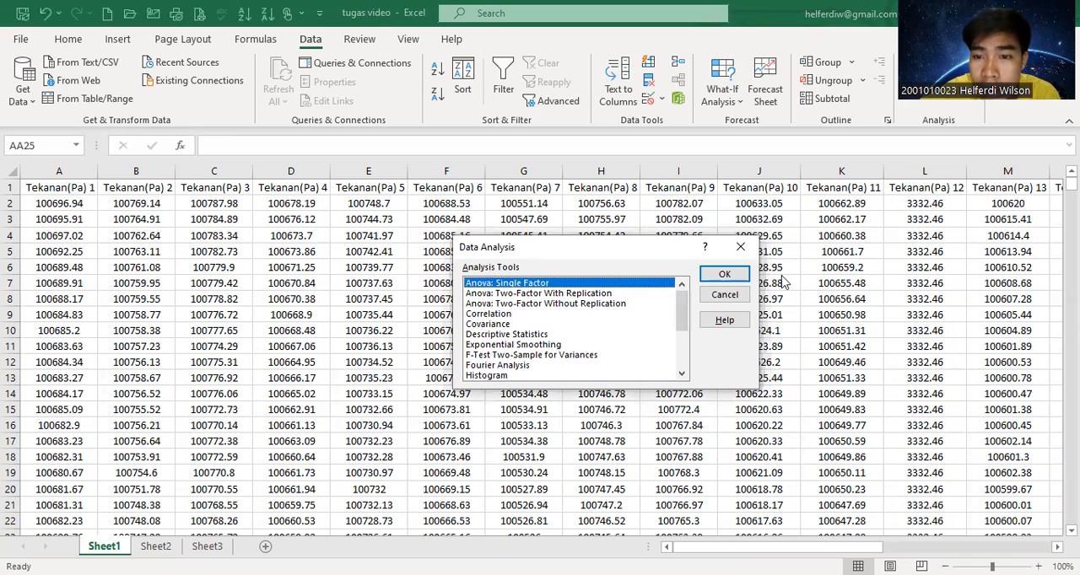
Start a single-factor ANOVA from the data analysis tools and set its input range to $A$1:$O$4015.
left_click(741, 246)
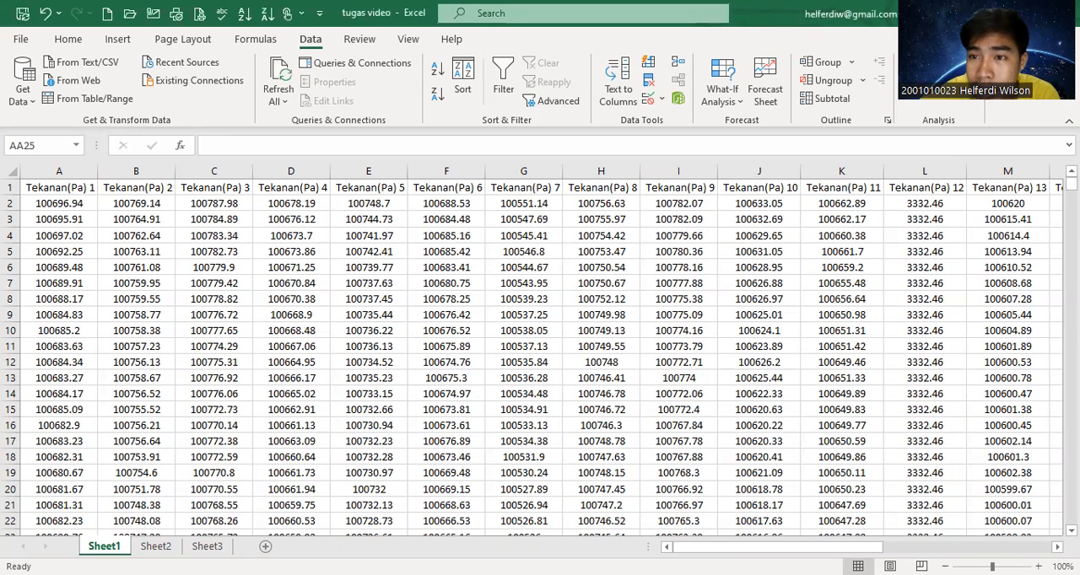
left_click(928, 68)
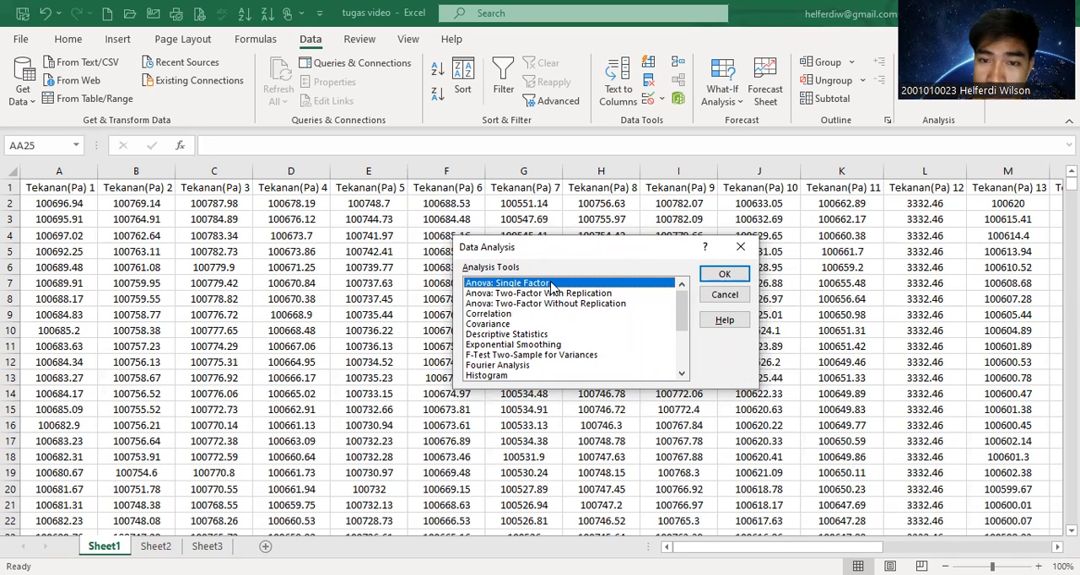
left_click(737, 280)
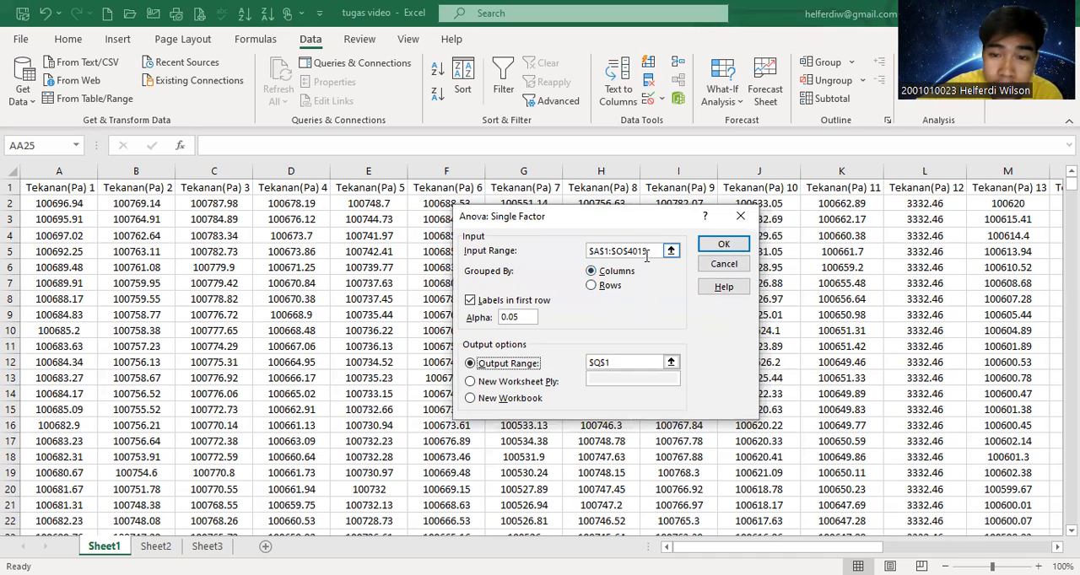
left_click(650, 251)
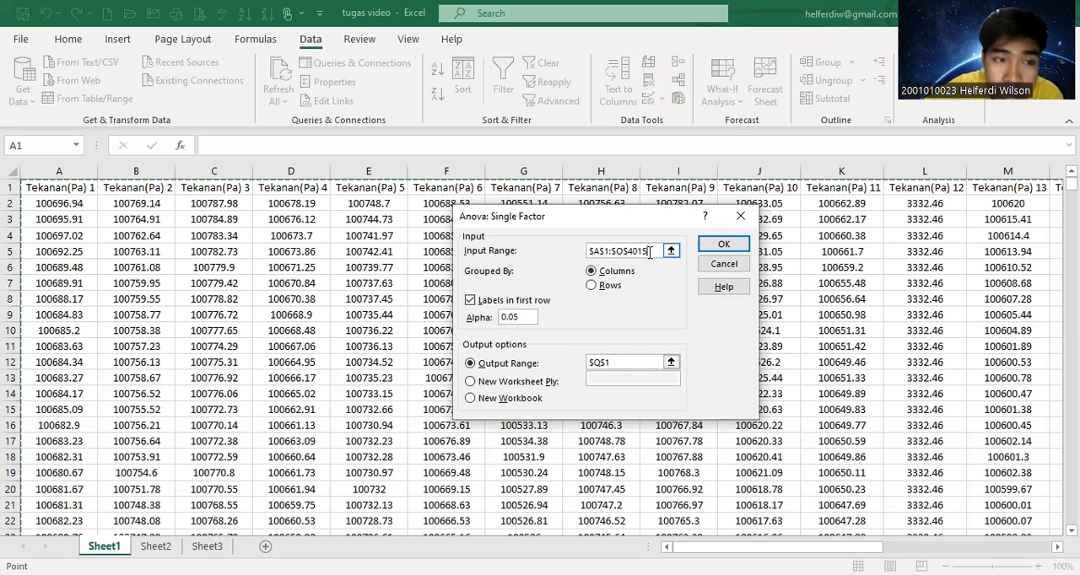
left_click(75, 190)
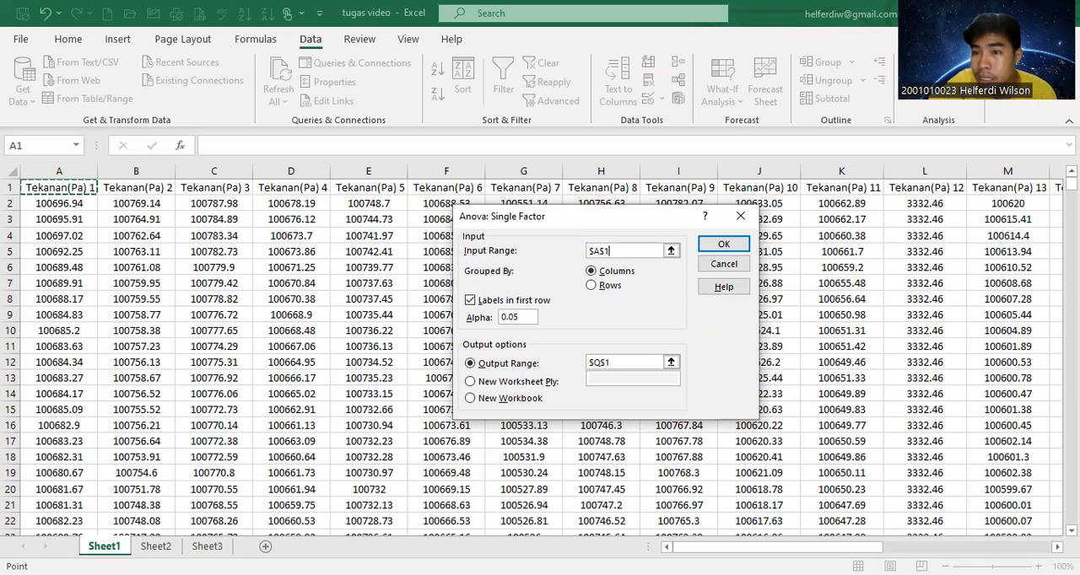
left_click_drag(1072, 184, 1003, 544)
left_click_drag(835, 548, 886, 549)
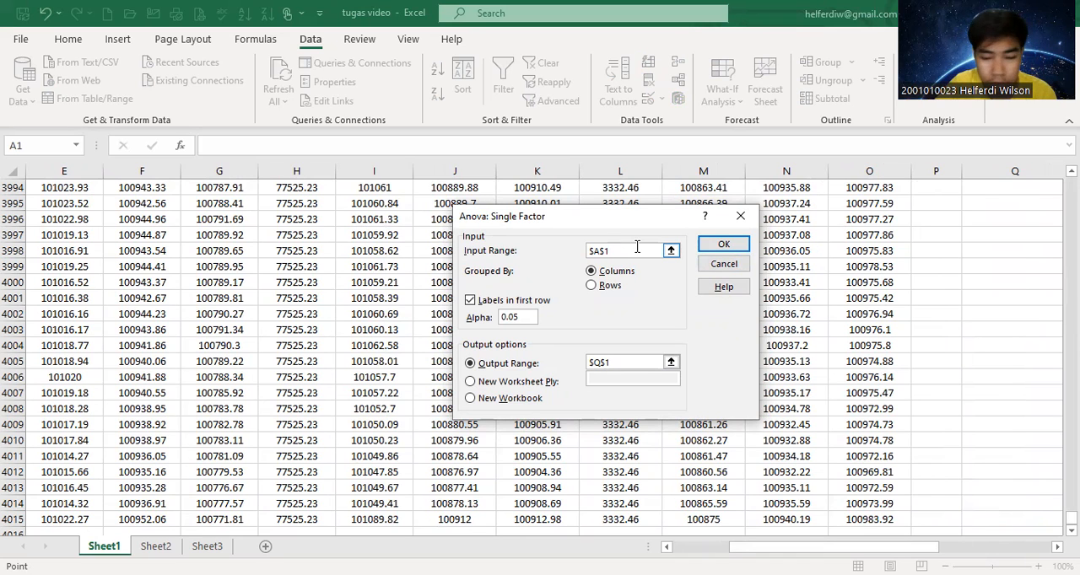
type(":$O$1")
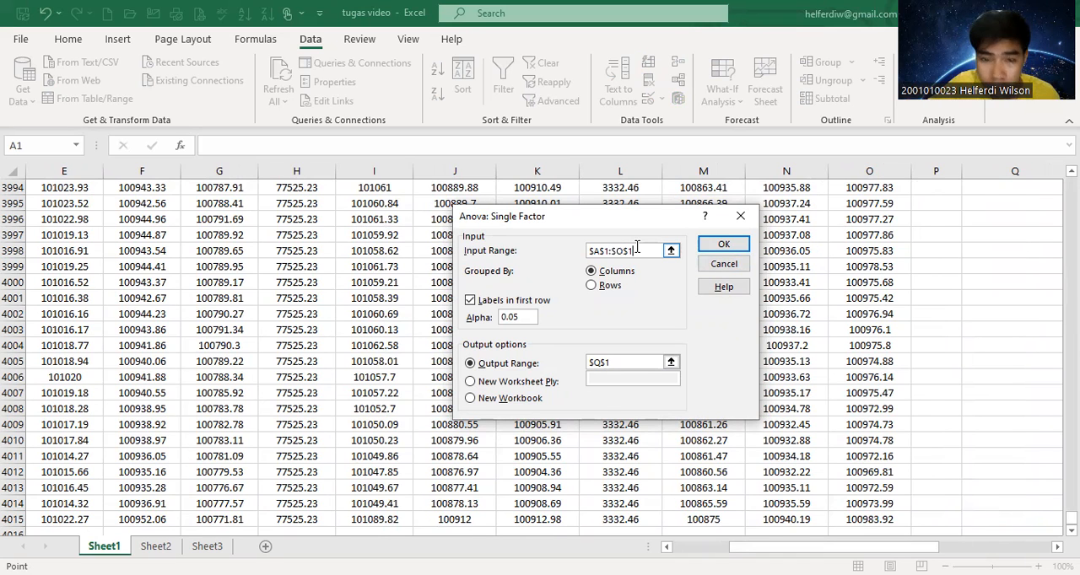
key("BackSpace")
type("4015")
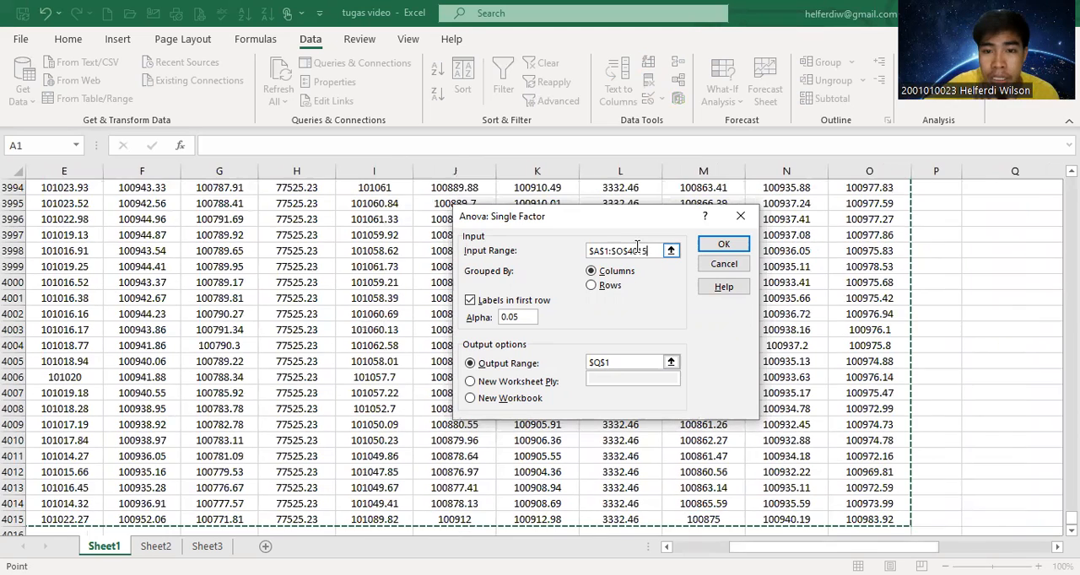
Keep labels in first row, alpha 0.05 and output range $Q$1 for the ANOVA, and close the dialogs without running it.
left_click(469, 303)
left_click(470, 304)
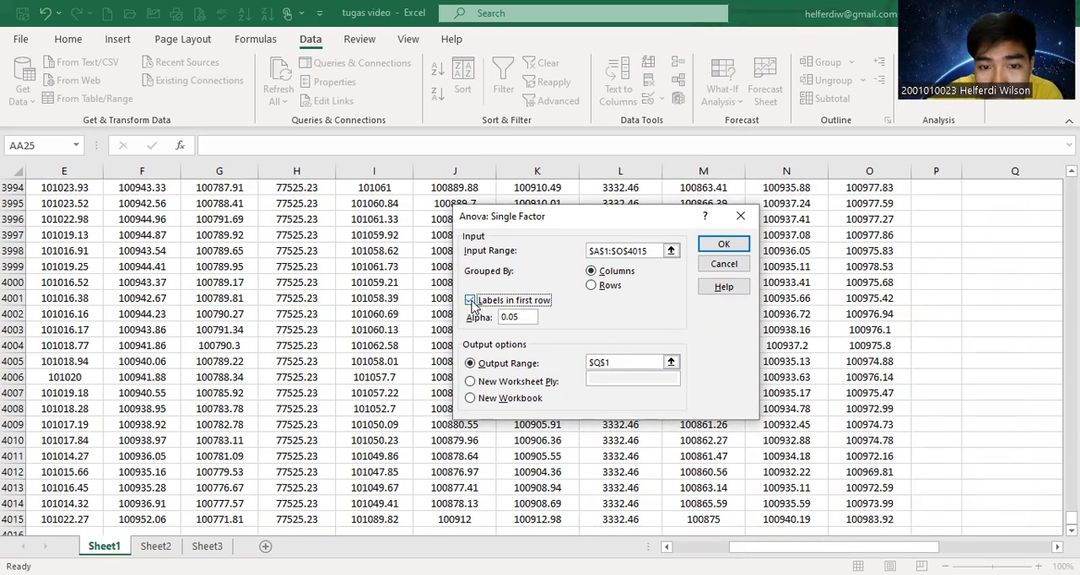
left_click(522, 316)
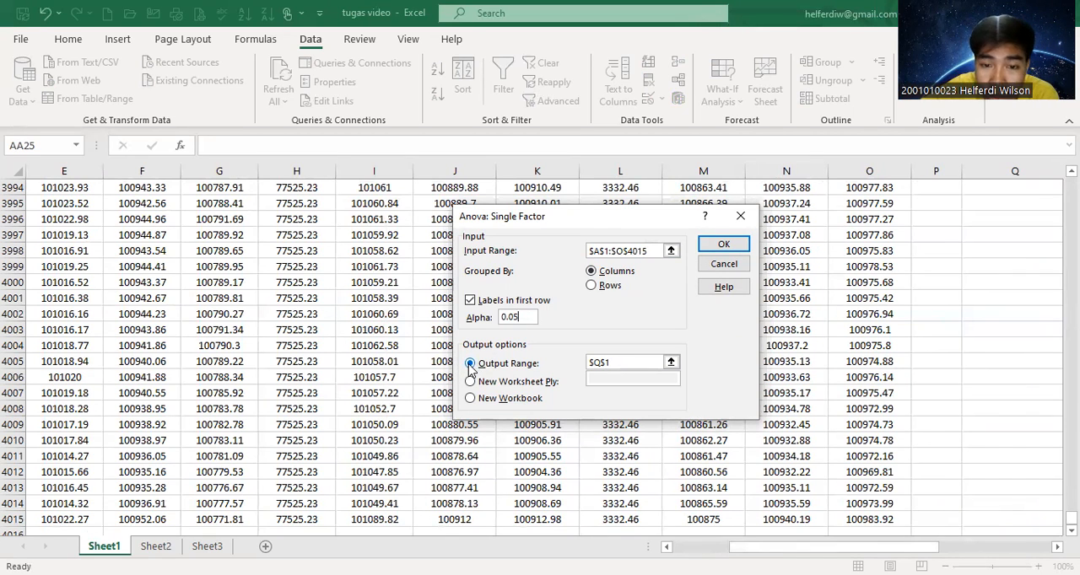
left_click(626, 365)
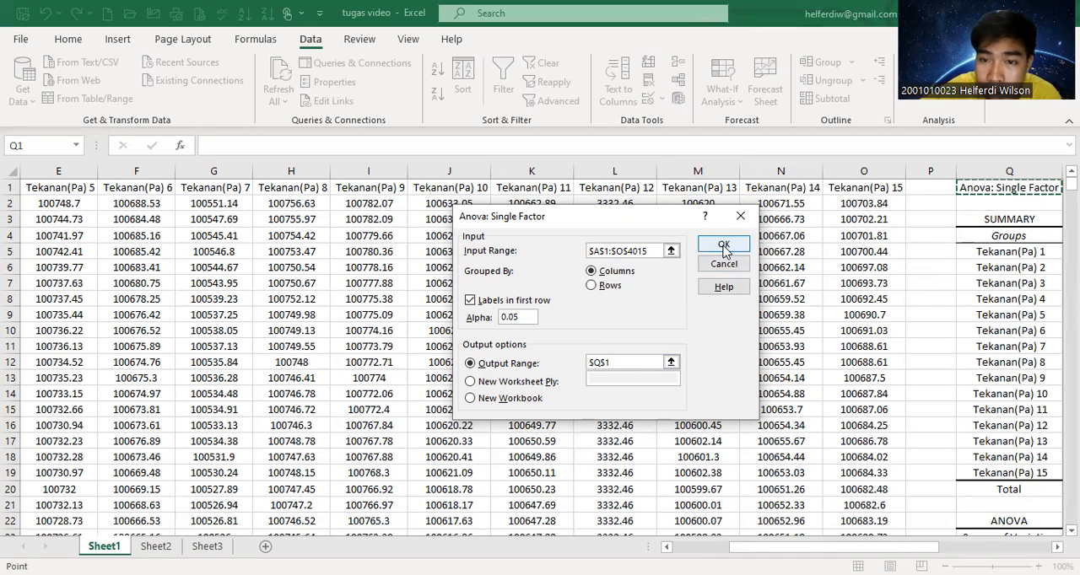
left_click(740, 219)
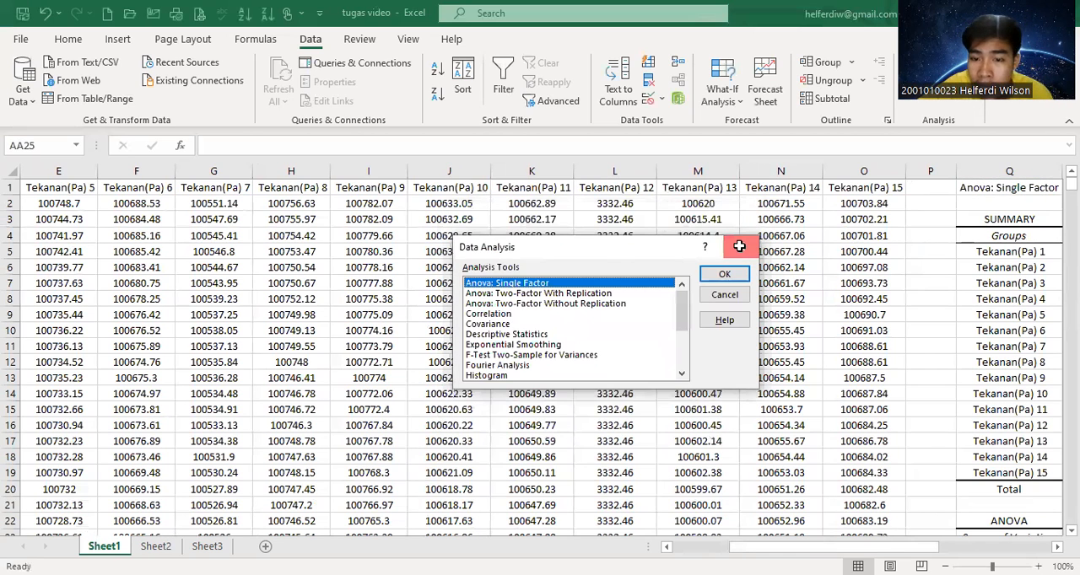
left_click(740, 246)
Examine the ANOVA summary and variance tables, comparing F with F crit against the conditions in the hypothesis table.
left_click_drag(776, 540, 847, 536)
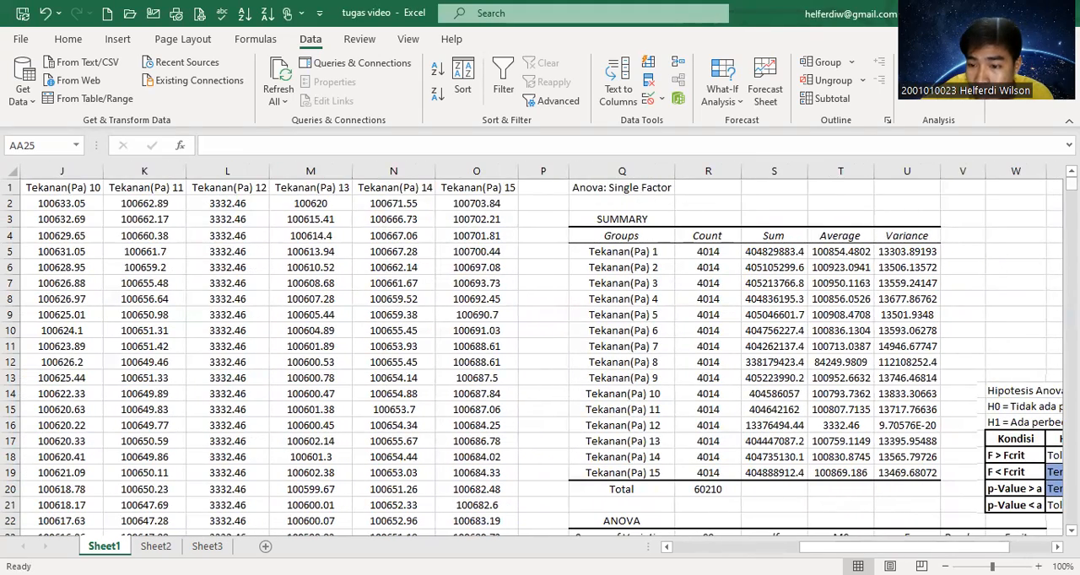
scroll(540, 354, "down", 2)
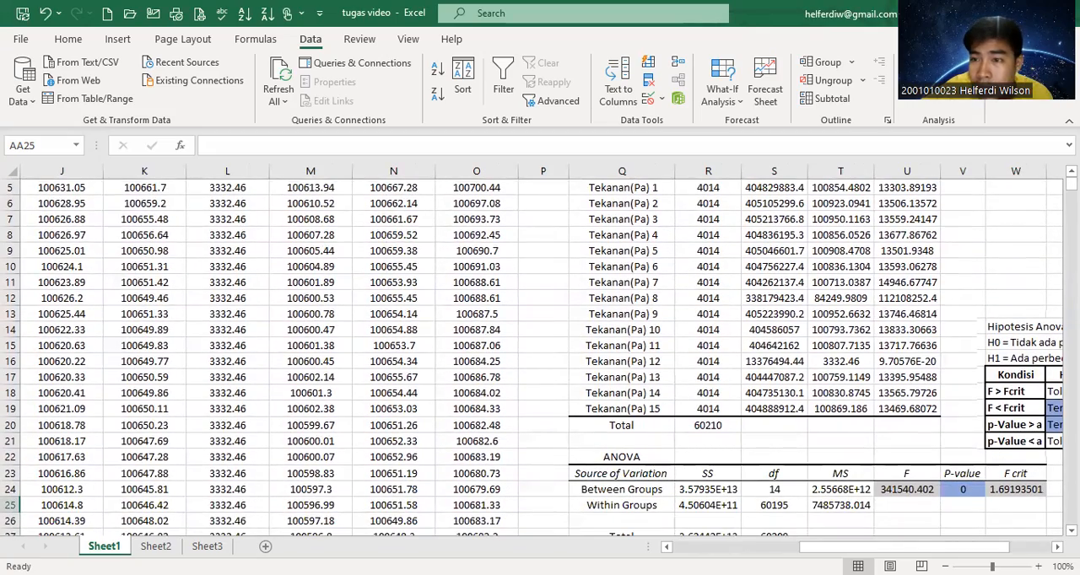
scroll(598, 270, "up", 2)
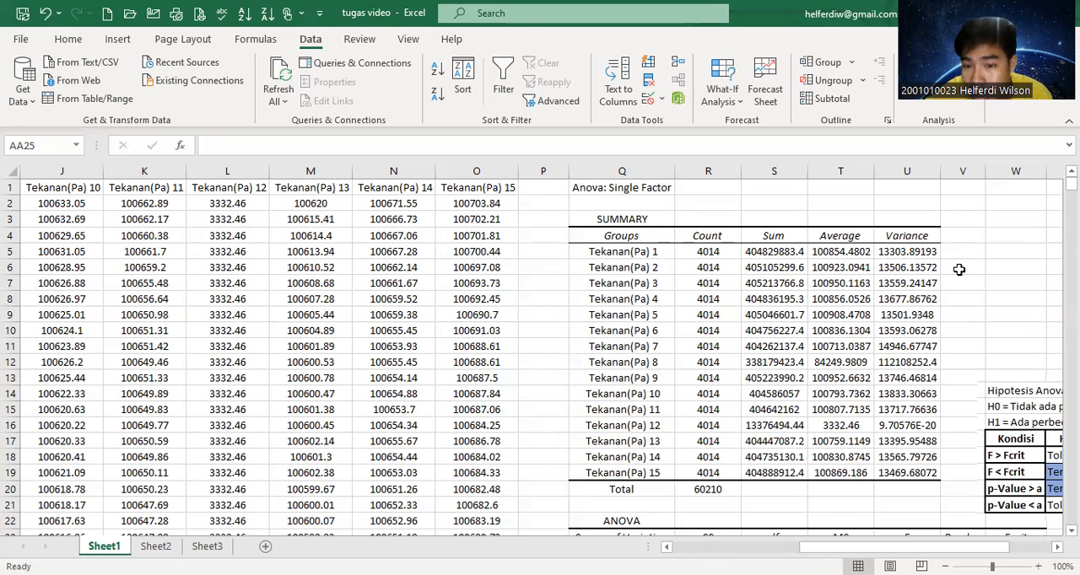
scroll(540, 355, "down", 4)
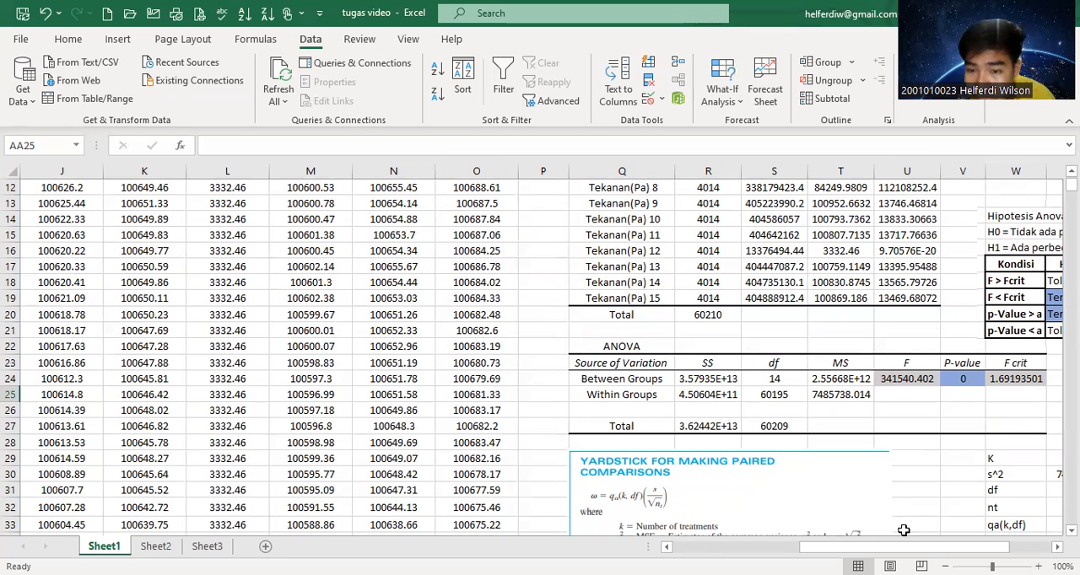
scroll(916, 550, "right", 2)
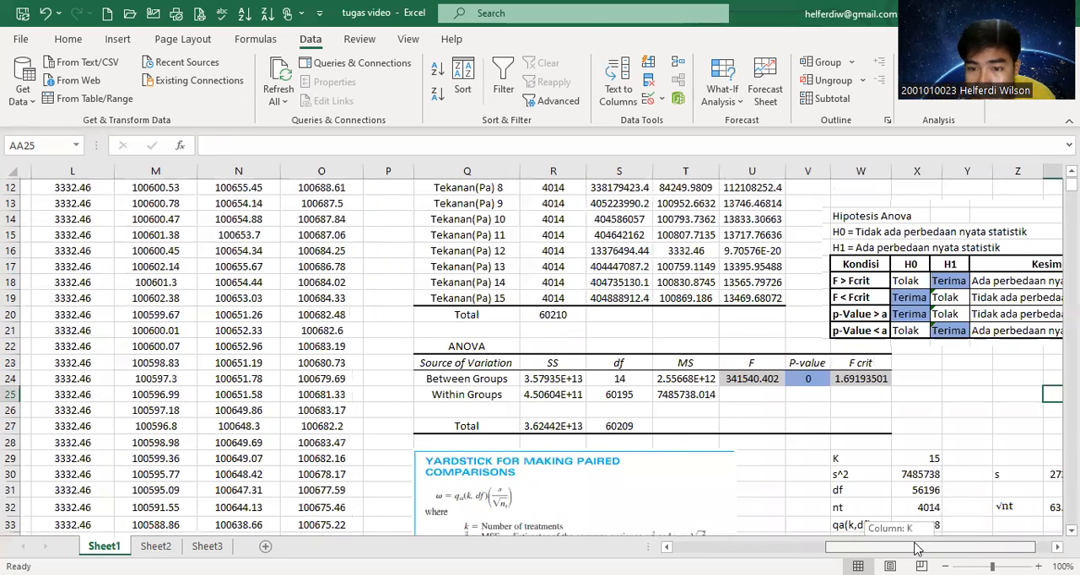
scroll(916, 549, "left", 1)
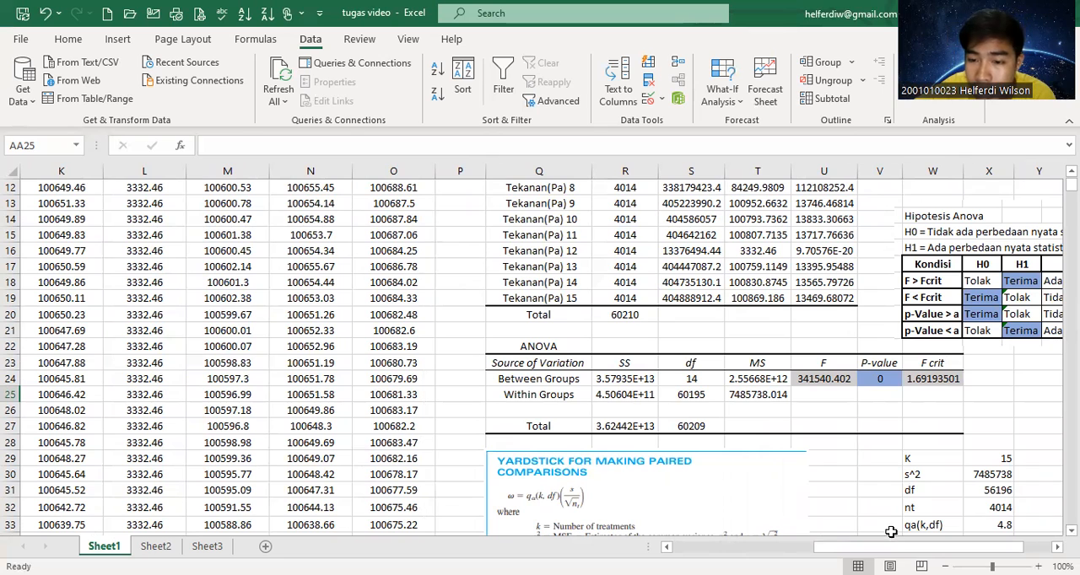
scroll(918, 535, "right", 2)
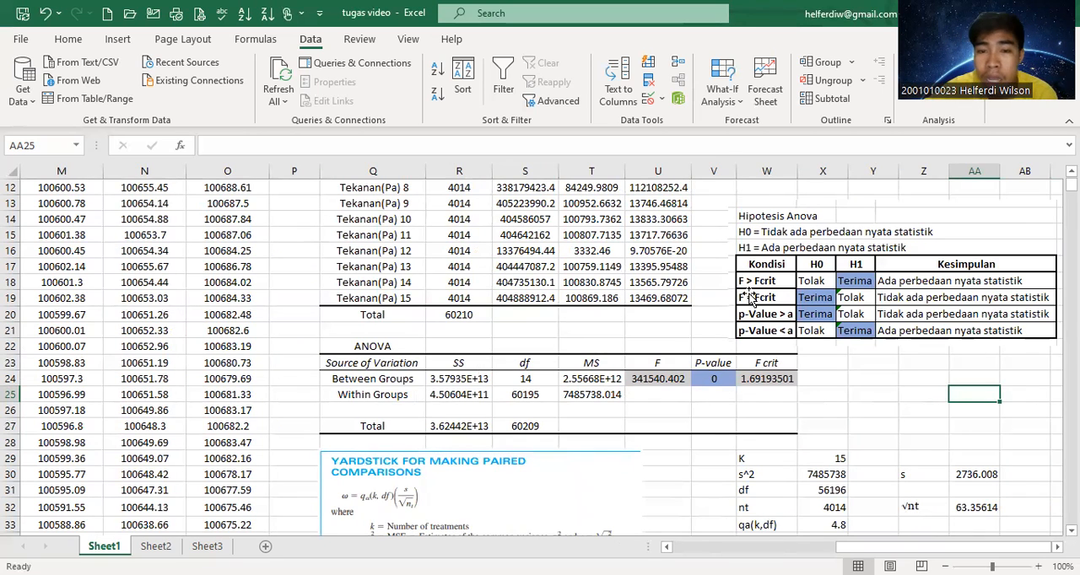
left_click(669, 365)
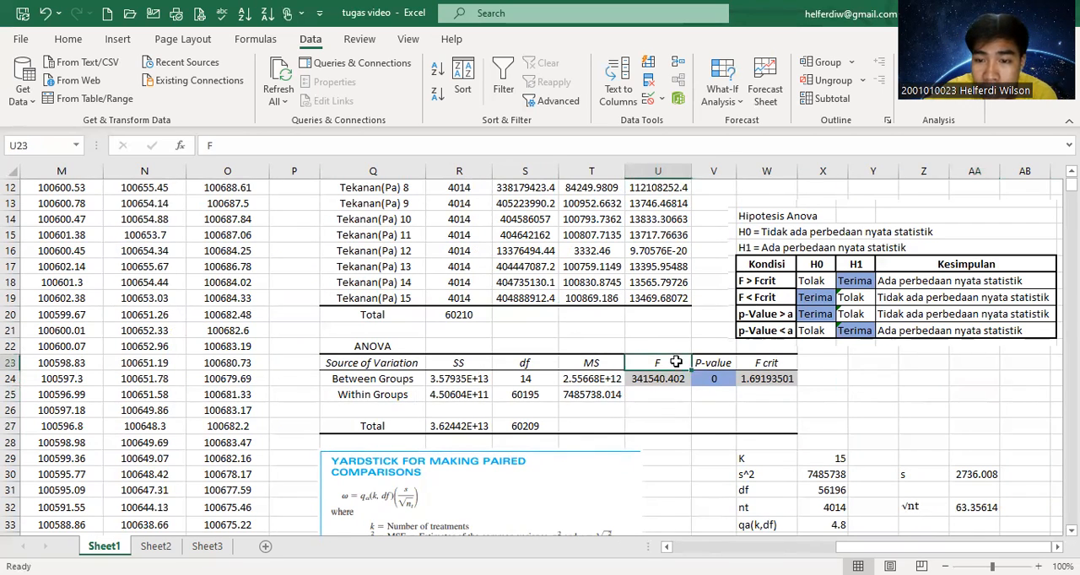
left_click(757, 363)
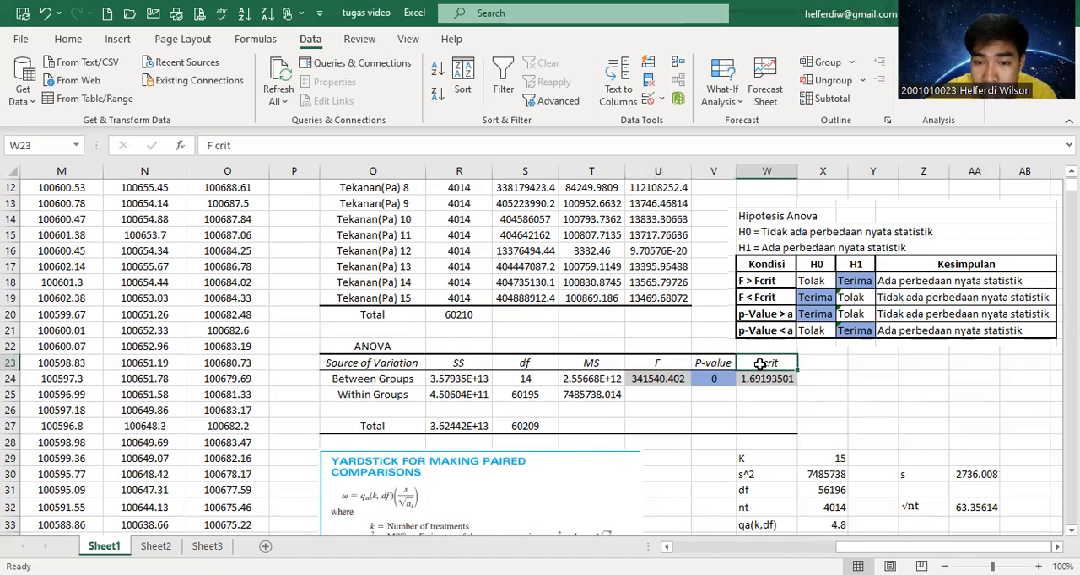
left_click(658, 377)
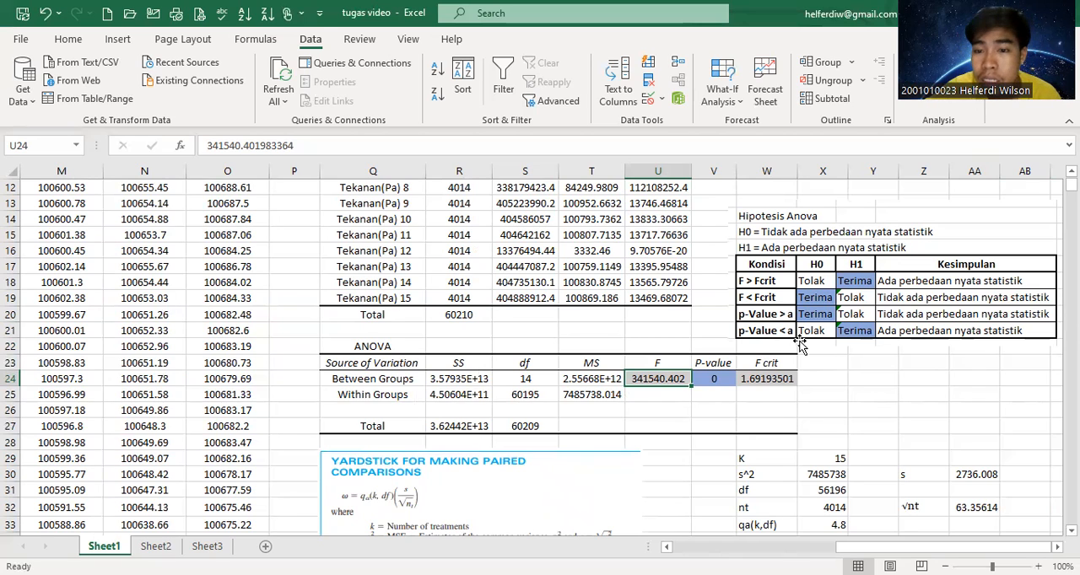
left_click(768, 347)
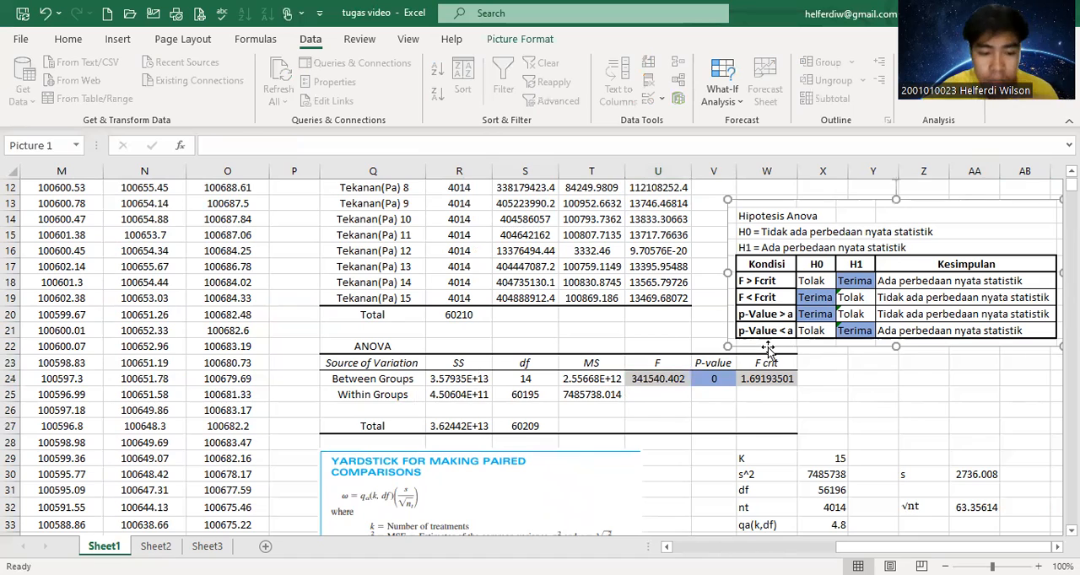
left_click(815, 362)
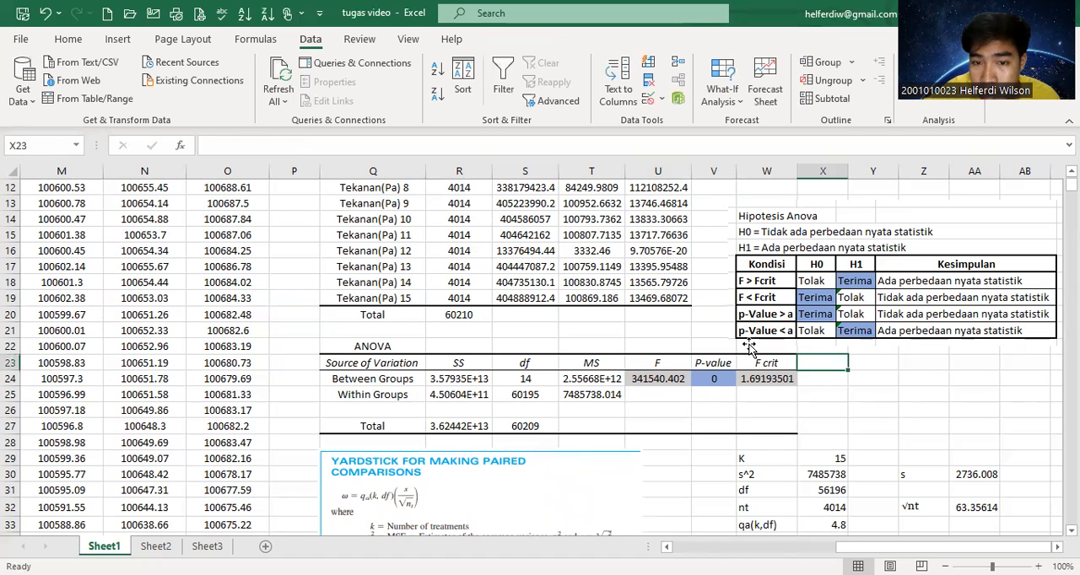
Enter the significance level note "a = 0.05" in cell T21 above the ANOVA table.
left_click(593, 331)
type("a = 0.05")
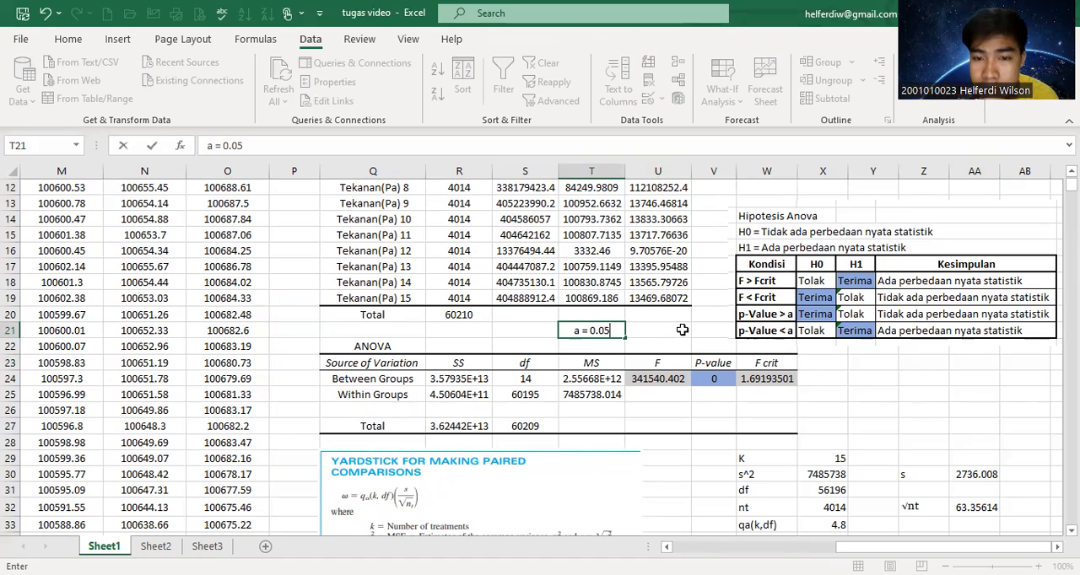
left_click(683, 331)
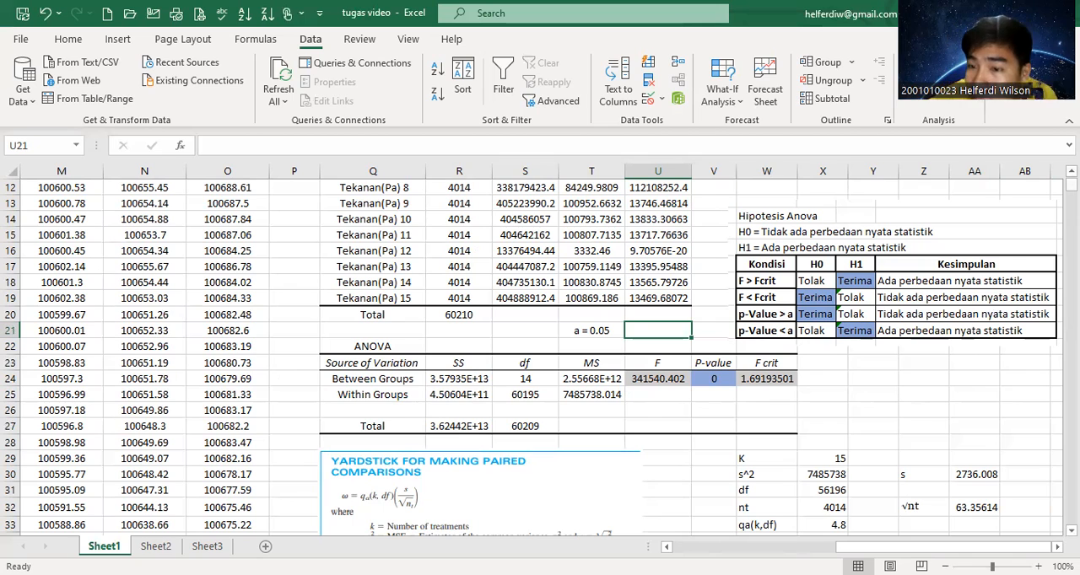
Consult the paired-comparisons yardstick formula and enter 15 as the number of treatments K in cell X29.
left_click_drag(1072, 185, 1071, 181)
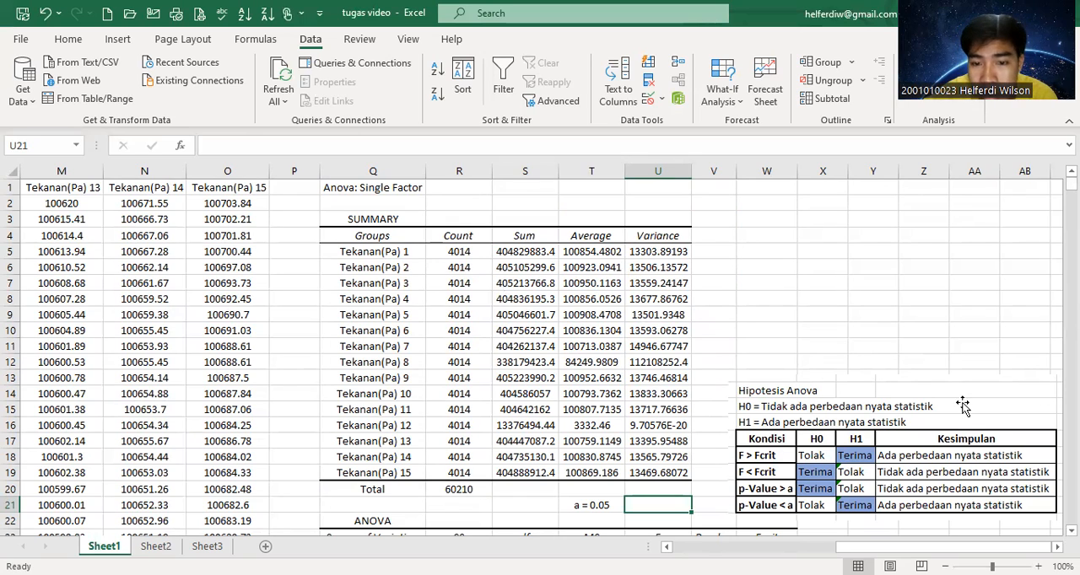
left_click_drag(1072, 181, 1072, 184)
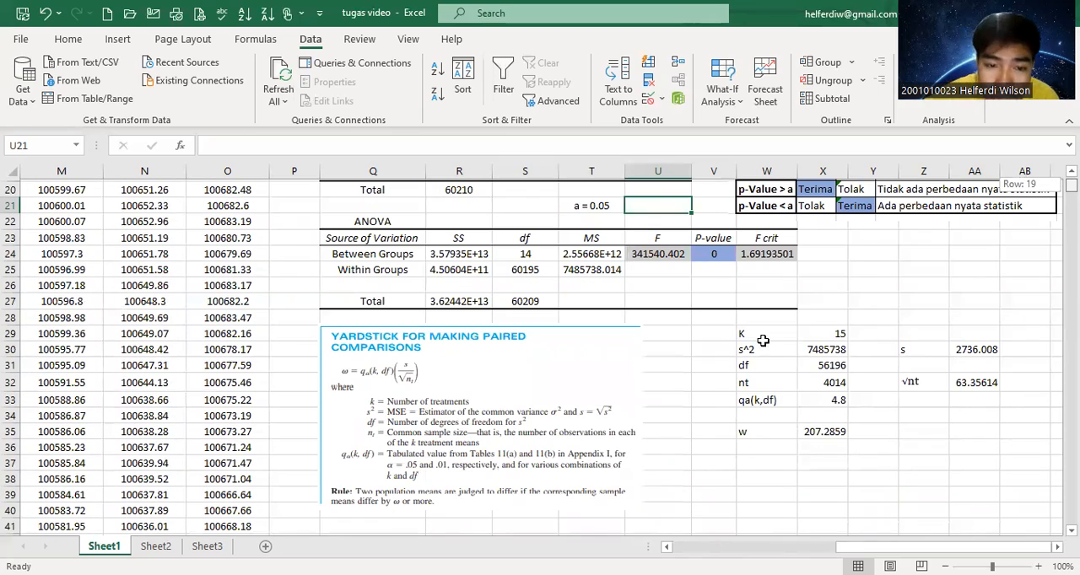
left_click(496, 415)
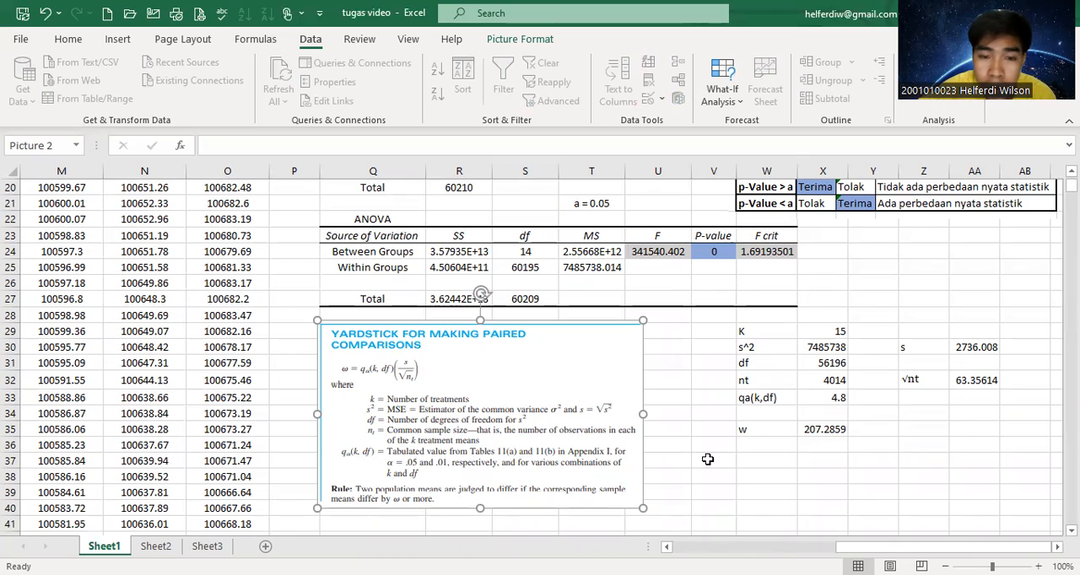
left_click(753, 333)
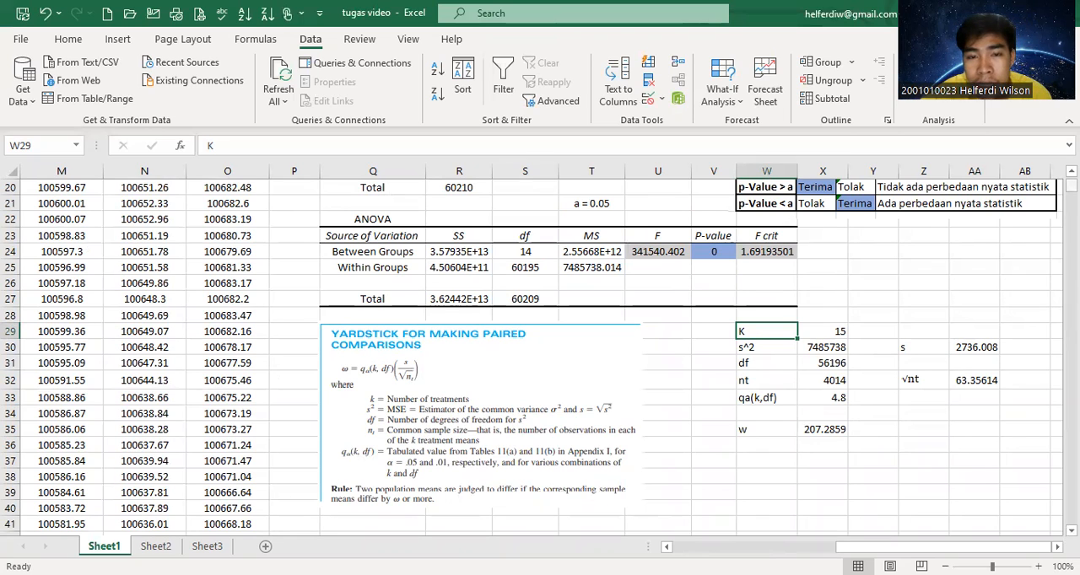
left_click(827, 333)
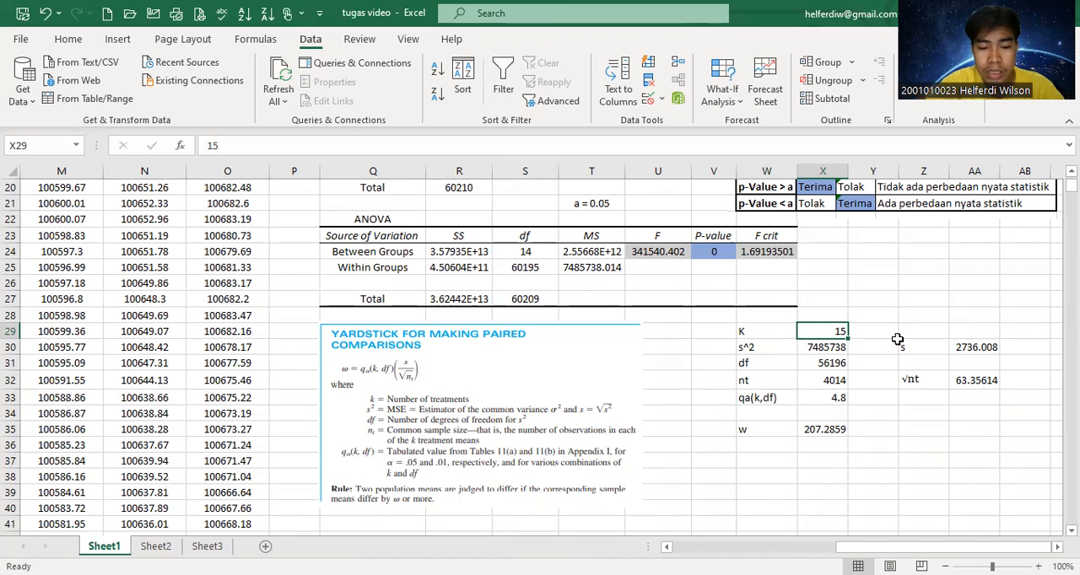
type("15")
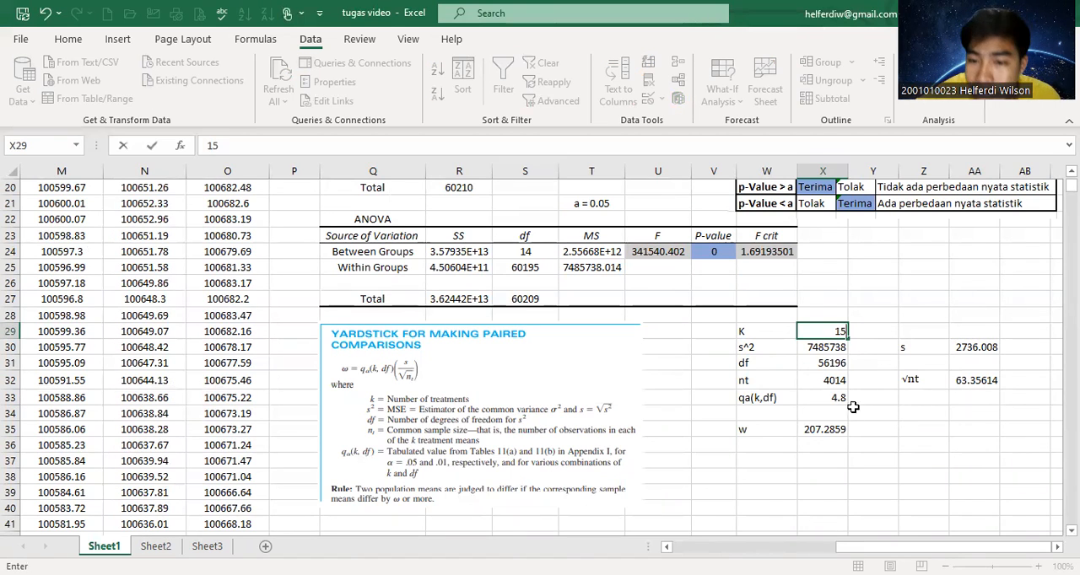
left_click(874, 407)
Check the s^2 parameter against the Within Groups mean square in the ANOVA table.
left_click(772, 350)
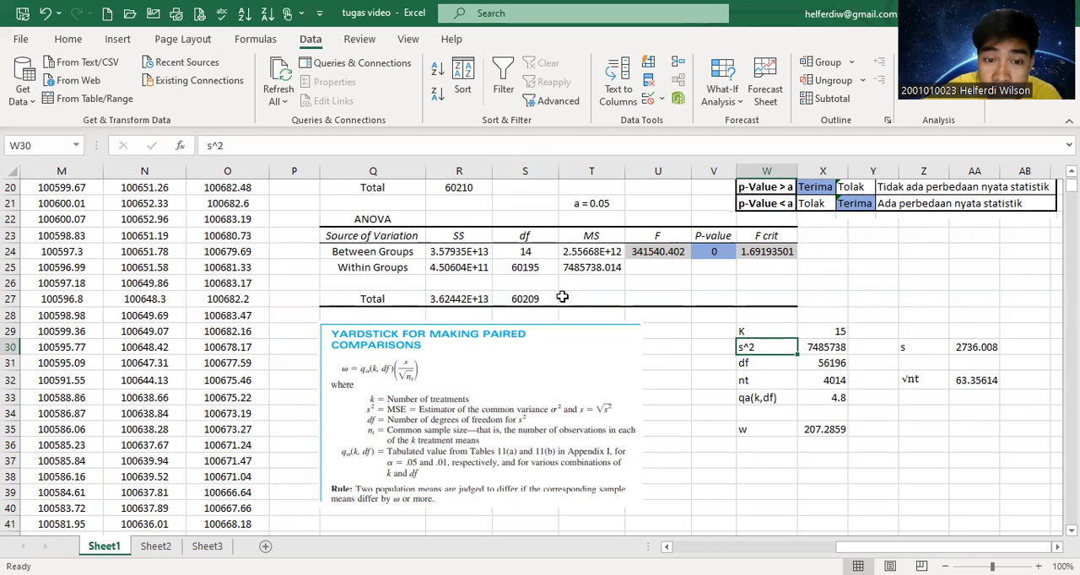
left_click(357, 270)
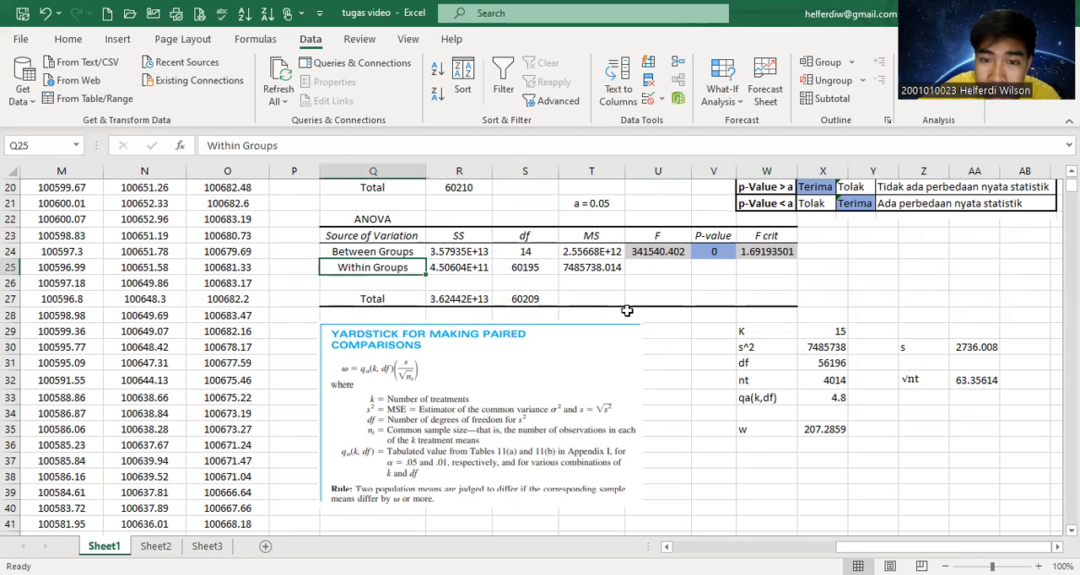
left_click(609, 265)
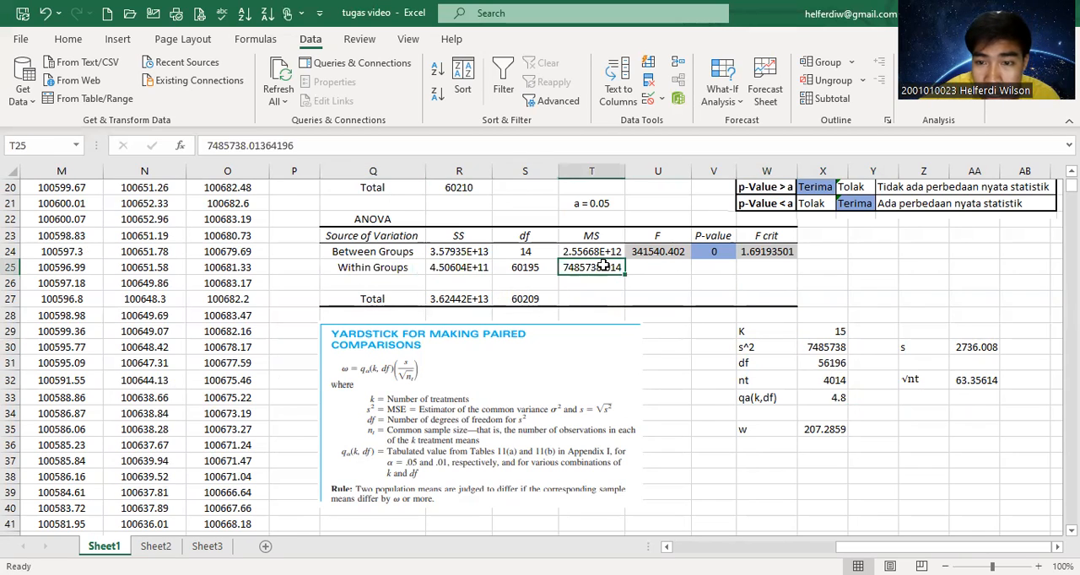
Set the s^2 parameter in cell X30 to reference the Within Groups mean square with =T25.
left_click(817, 343)
type("=")
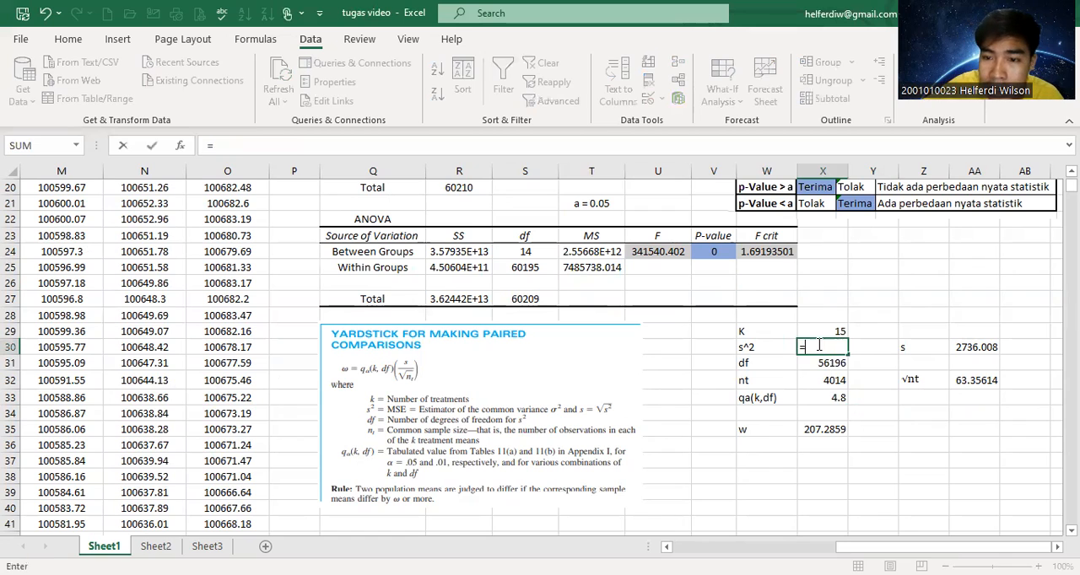
left_click(592, 267)
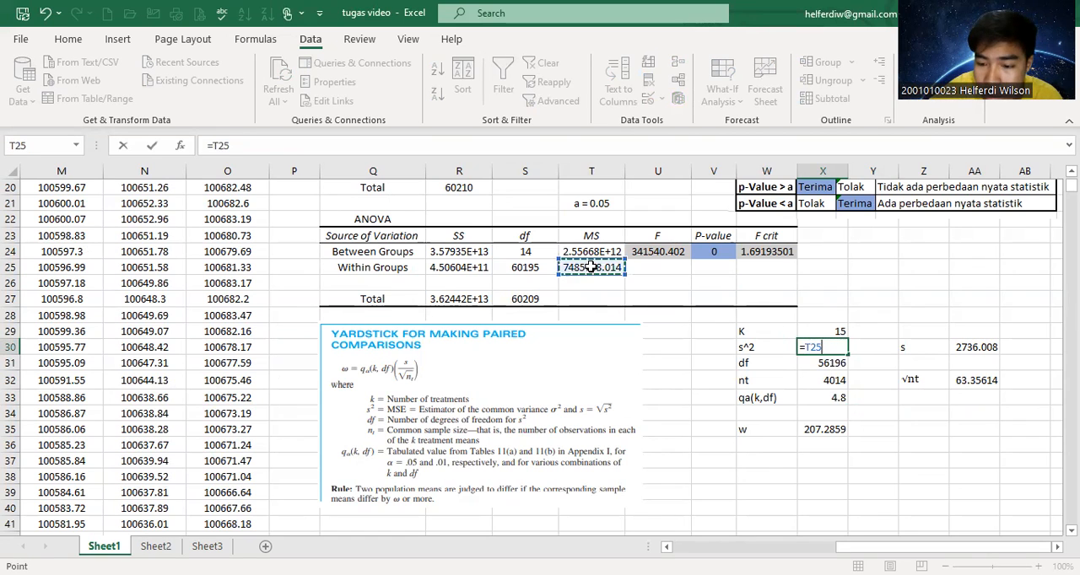
key("Return")
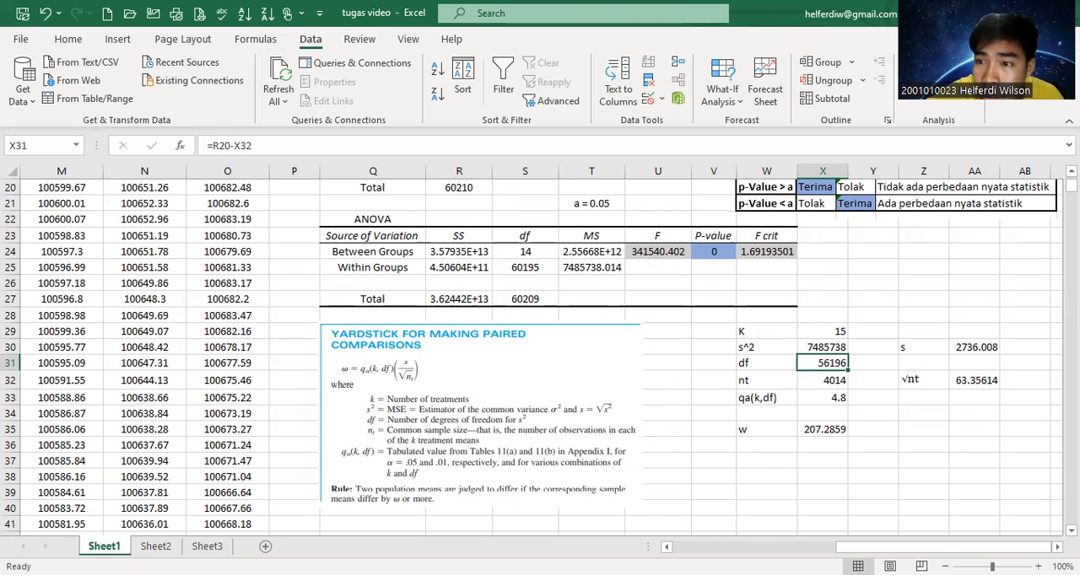
Check the df formula in cell X31 against the total observation count in the summary table.
scroll(631, 354, "up", 6)
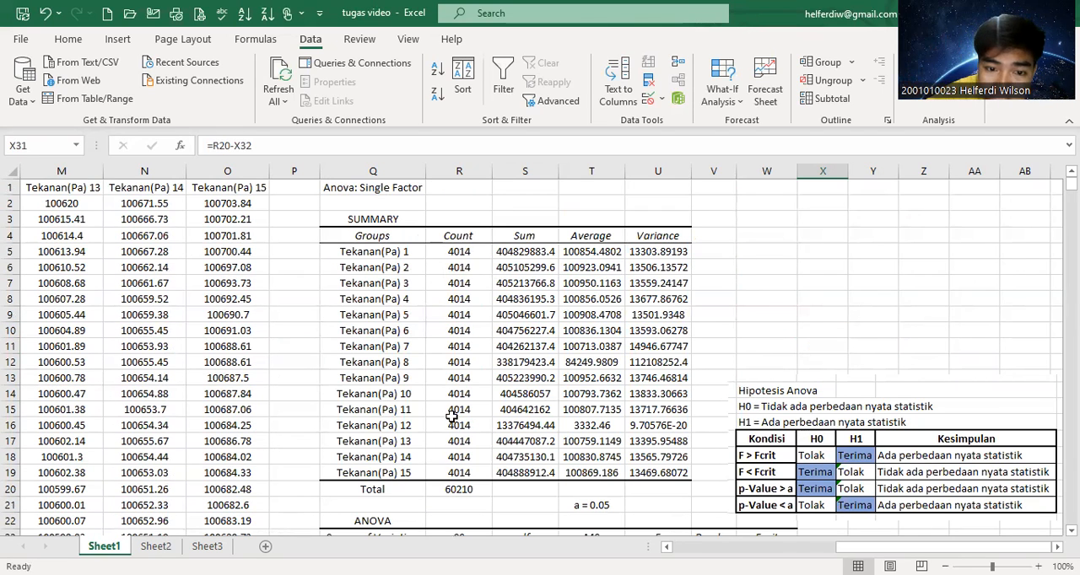
left_click(456, 490)
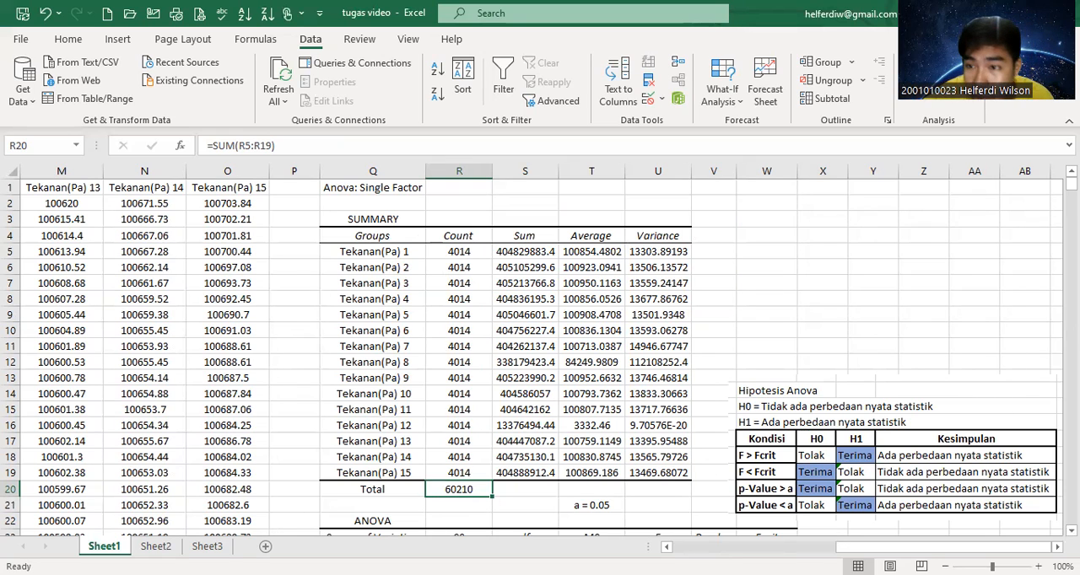
scroll(540, 355, "down", 4)
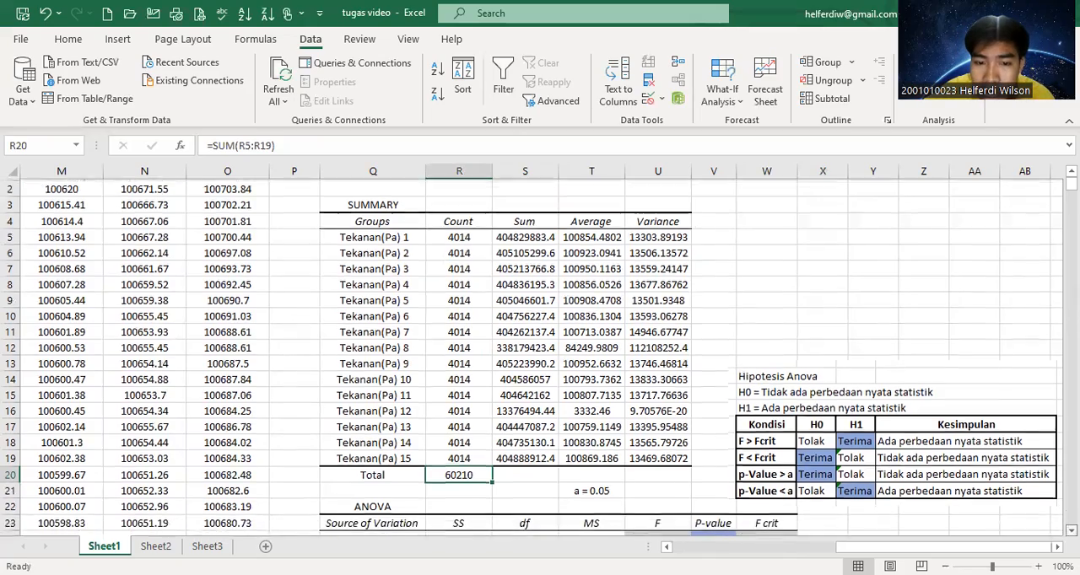
scroll(540, 355, "down", 2)
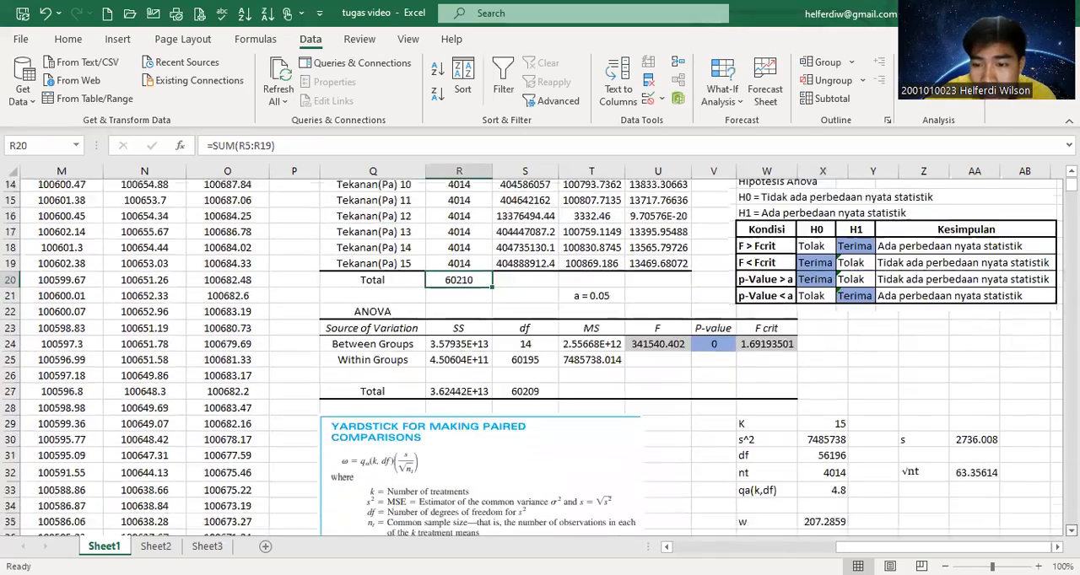
scroll(540, 354, "down", 1)
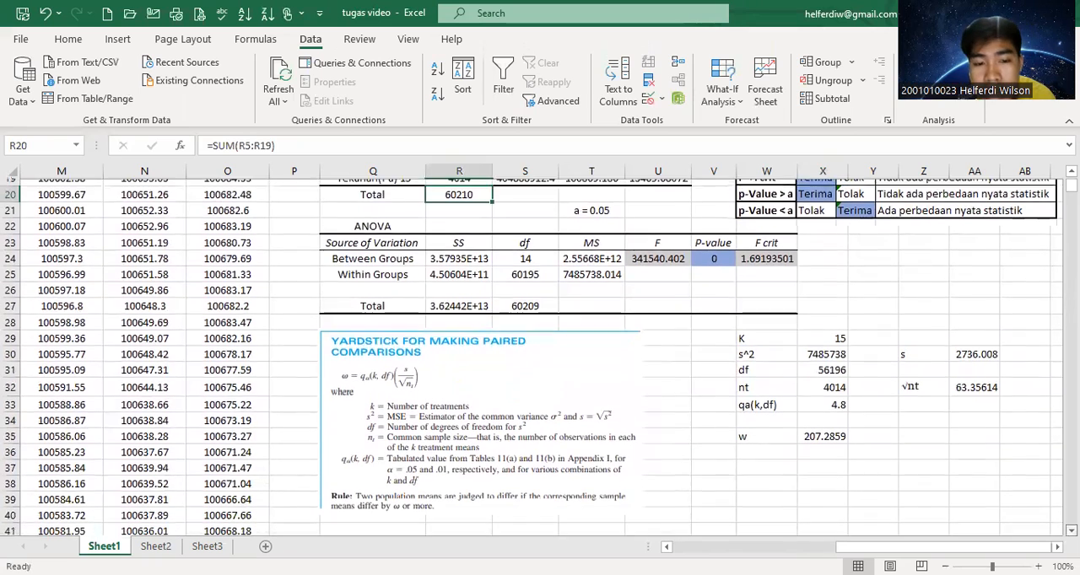
left_click(830, 368)
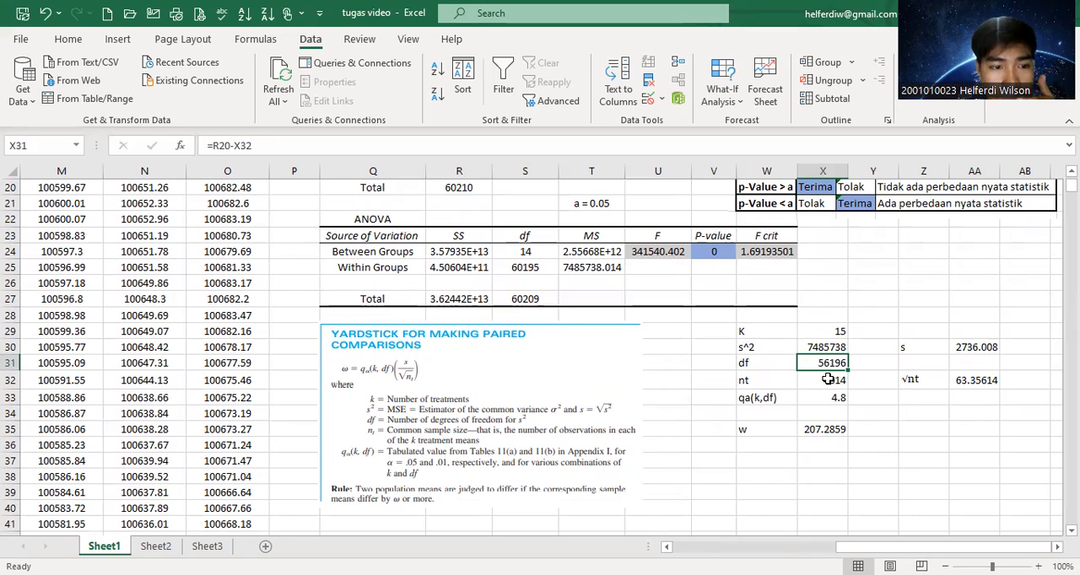
Examine the nt formula in cell X32 against the group counts in the summary table, and recheck the df formula.
left_click(830, 379)
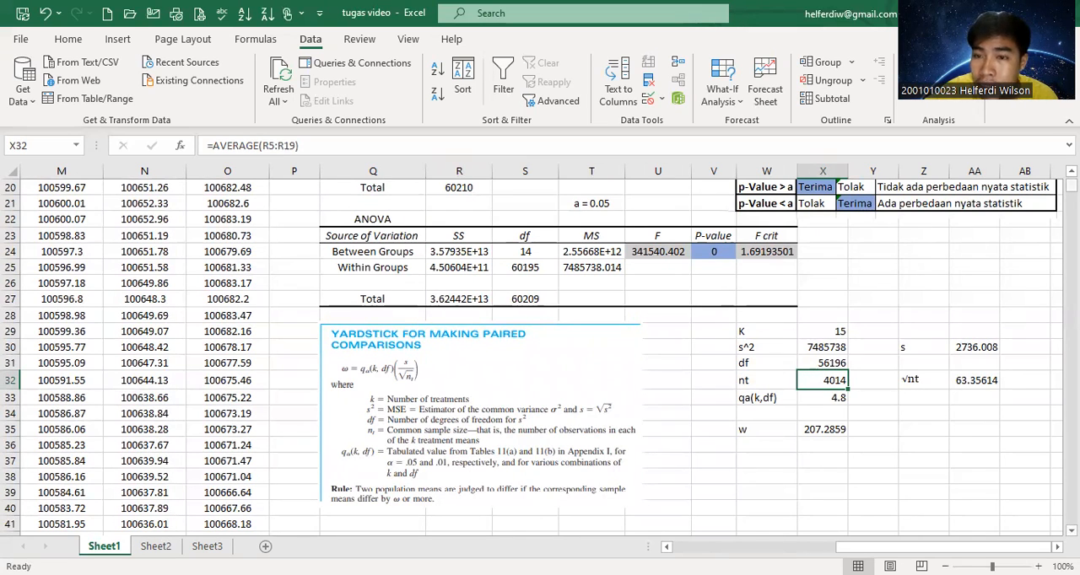
scroll(467, 277, "up", 7)
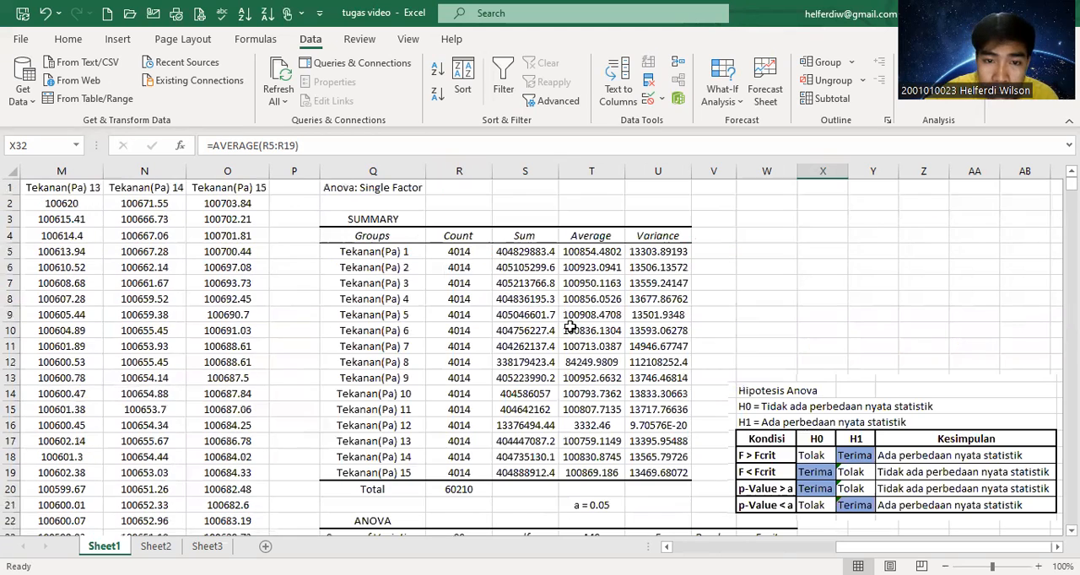
left_click(466, 253)
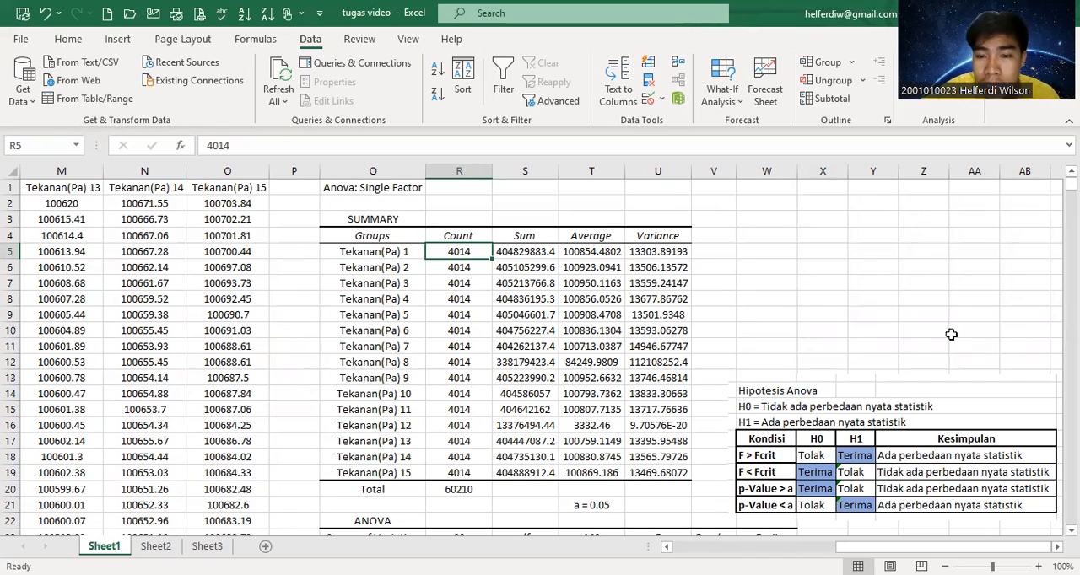
left_click_drag(1071, 184, 1072, 183)
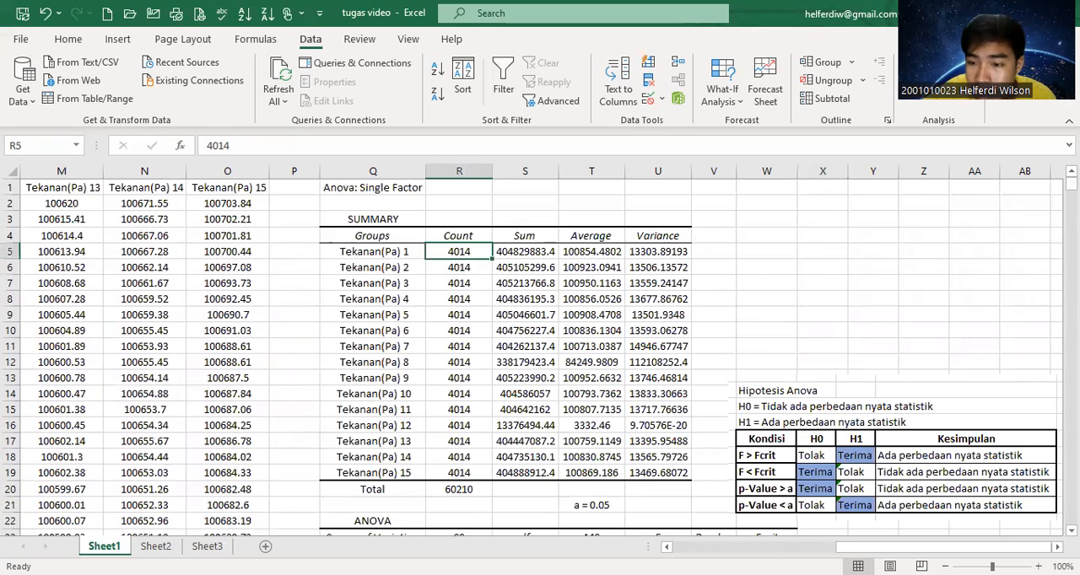
scroll(531, 355, "down", 4)
scroll(893, 399, "down", 4)
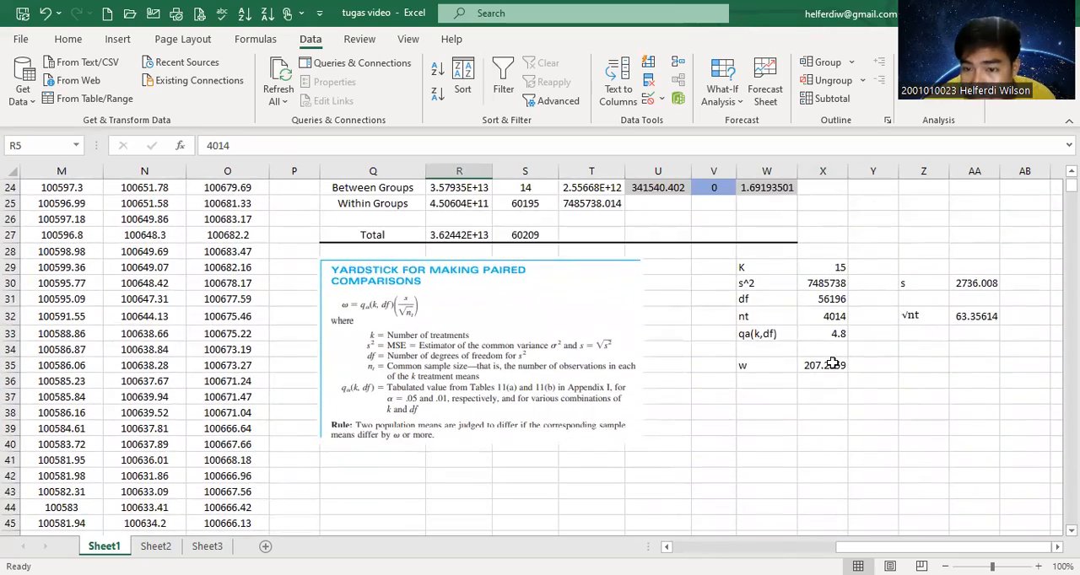
left_click(829, 316)
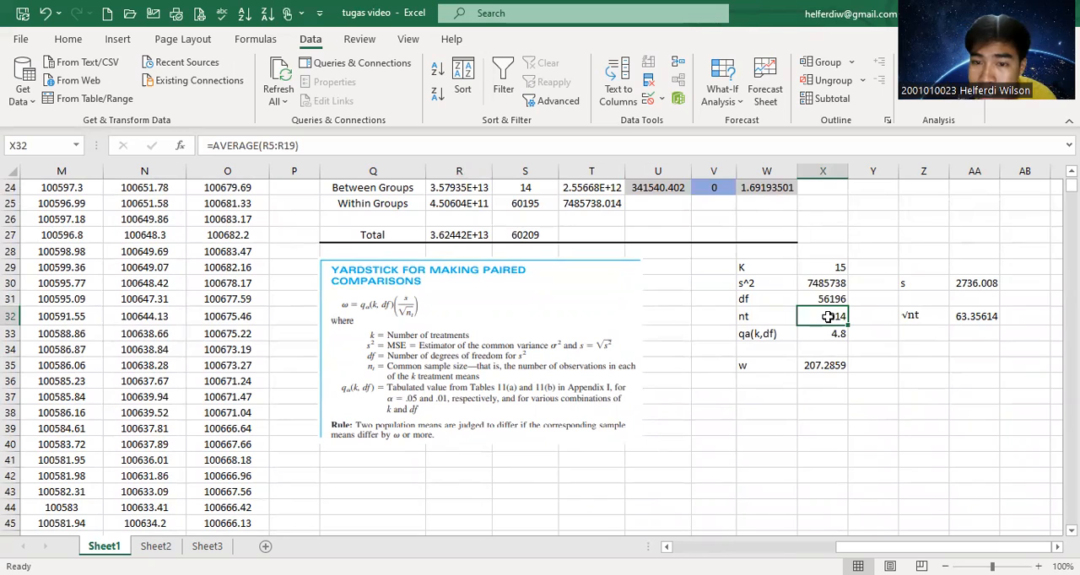
left_click(832, 298)
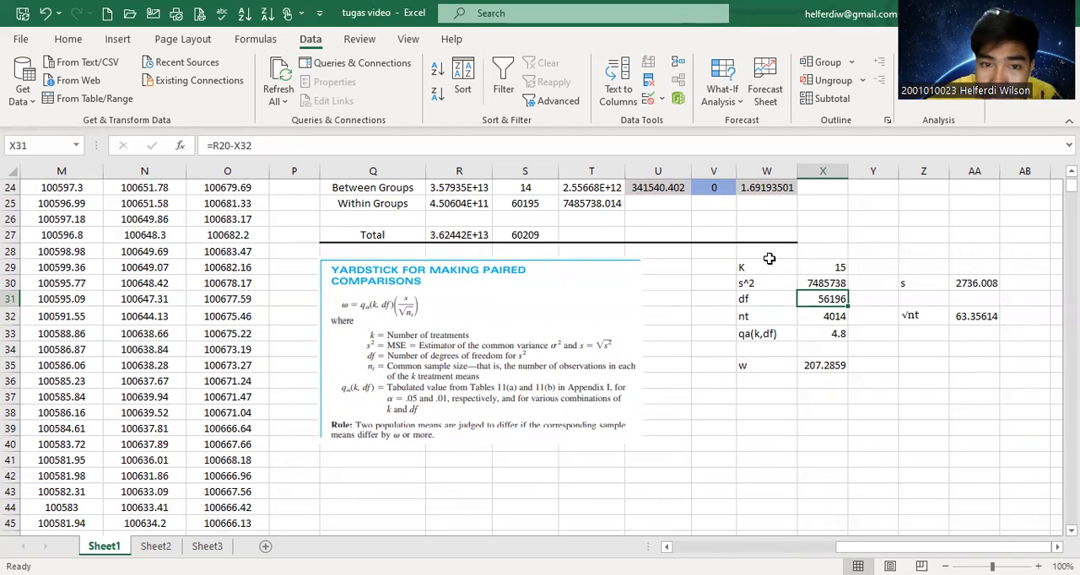
Review the tabulated qa(k,df) parameter in cell X33 alongside the yardstick definitions.
scroll(611, 260, "up", 2)
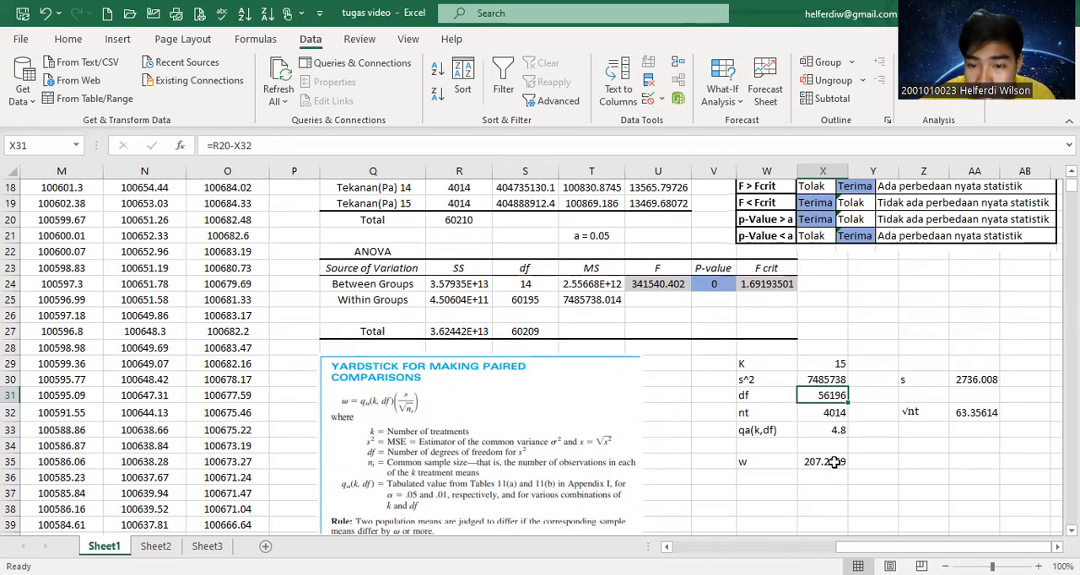
left_click(837, 432)
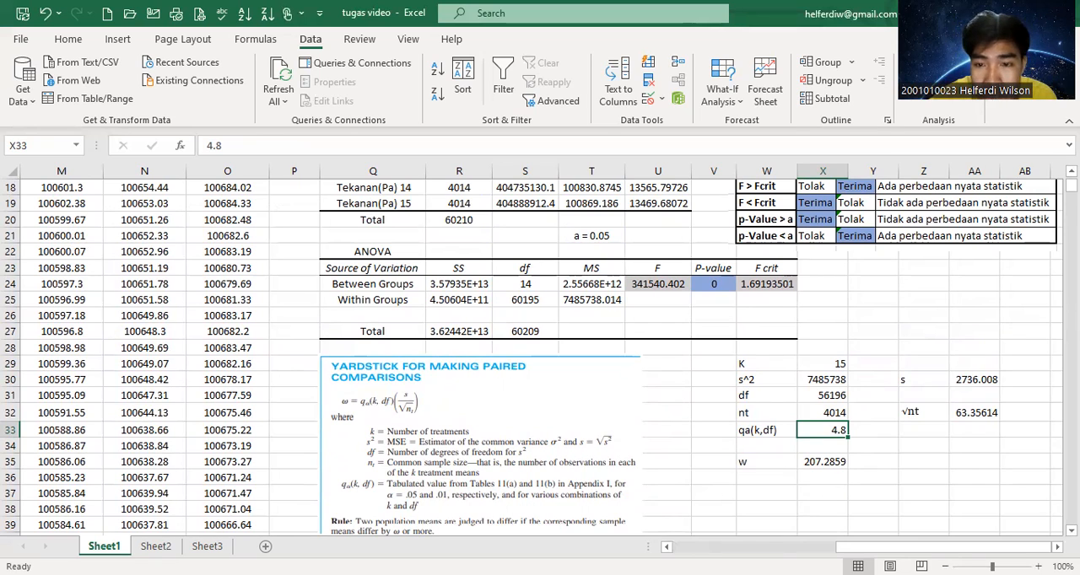
key("alt+Tab")
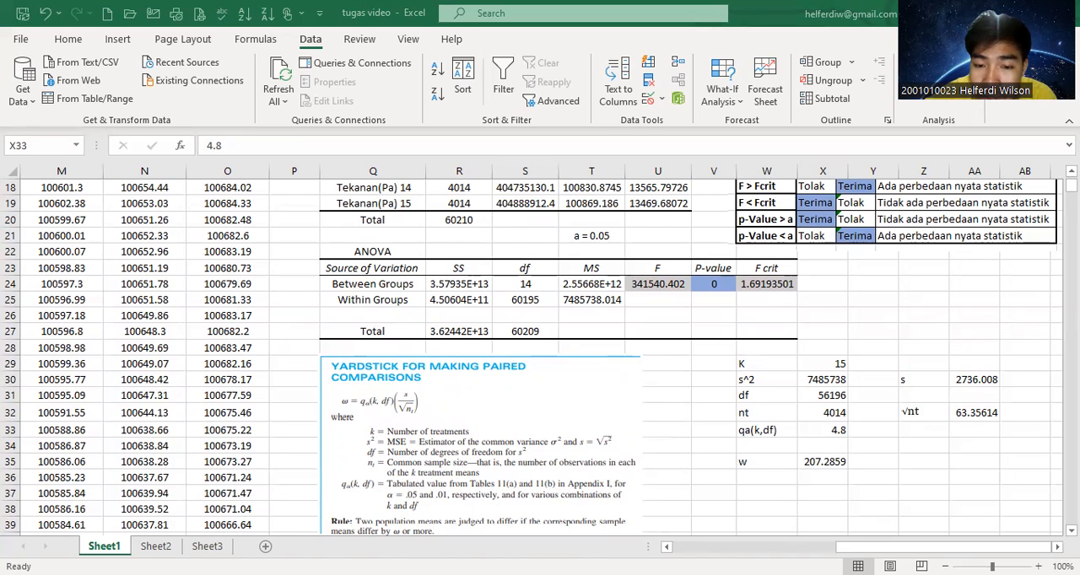
left_click(835, 430)
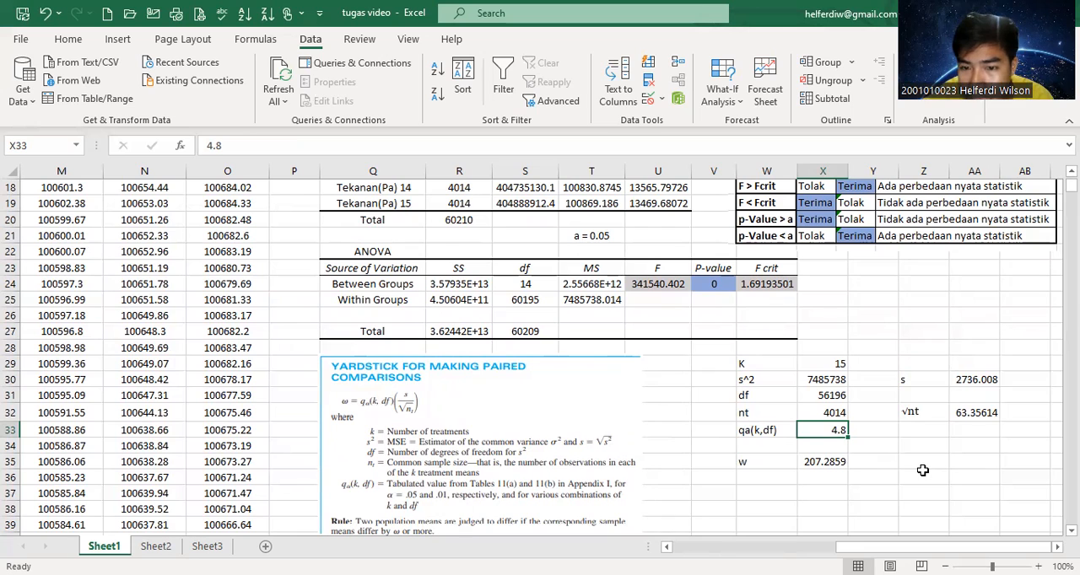
Calculate s in cell AA30 as the square root of s^2, using SQRT on cell X30.
left_click(943, 381)
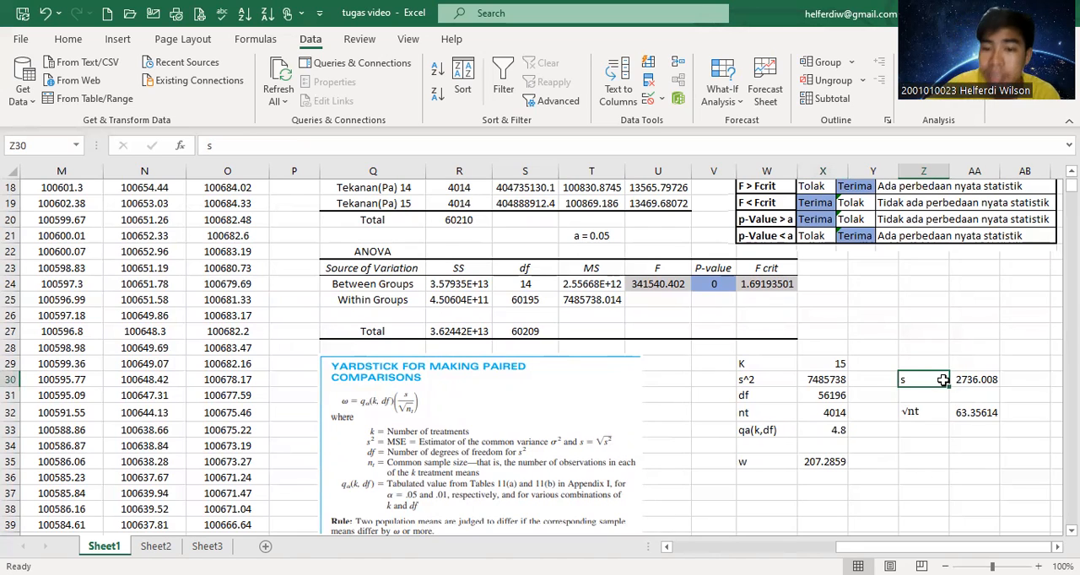
left_click(746, 384)
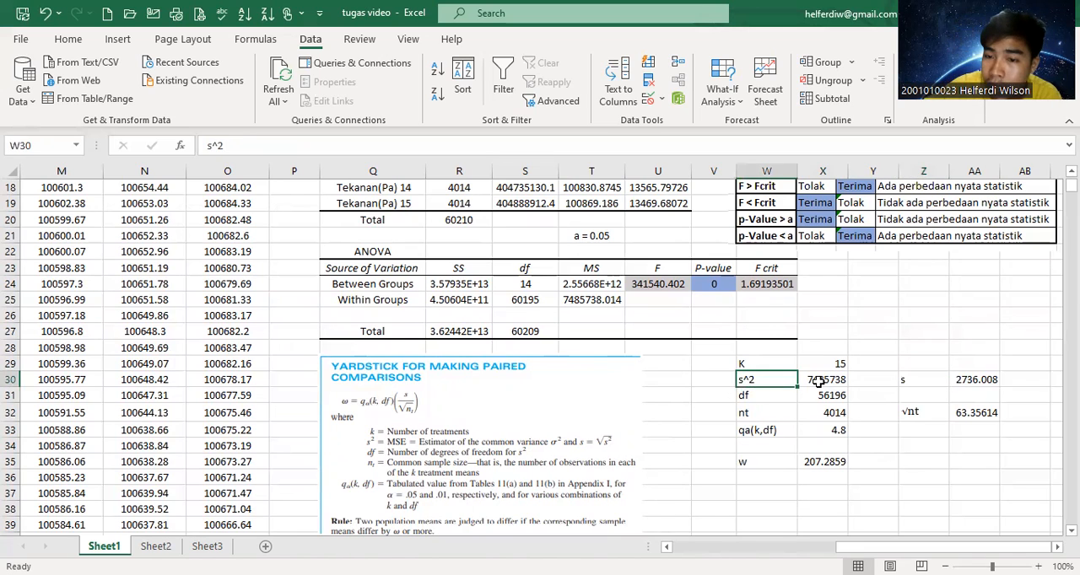
left_click(819, 381)
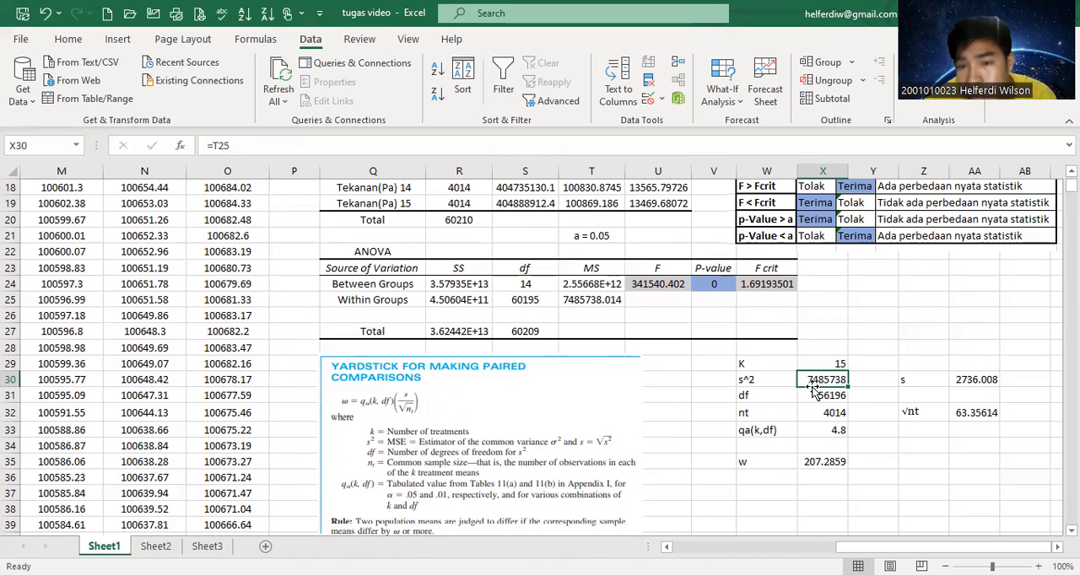
left_click(963, 384)
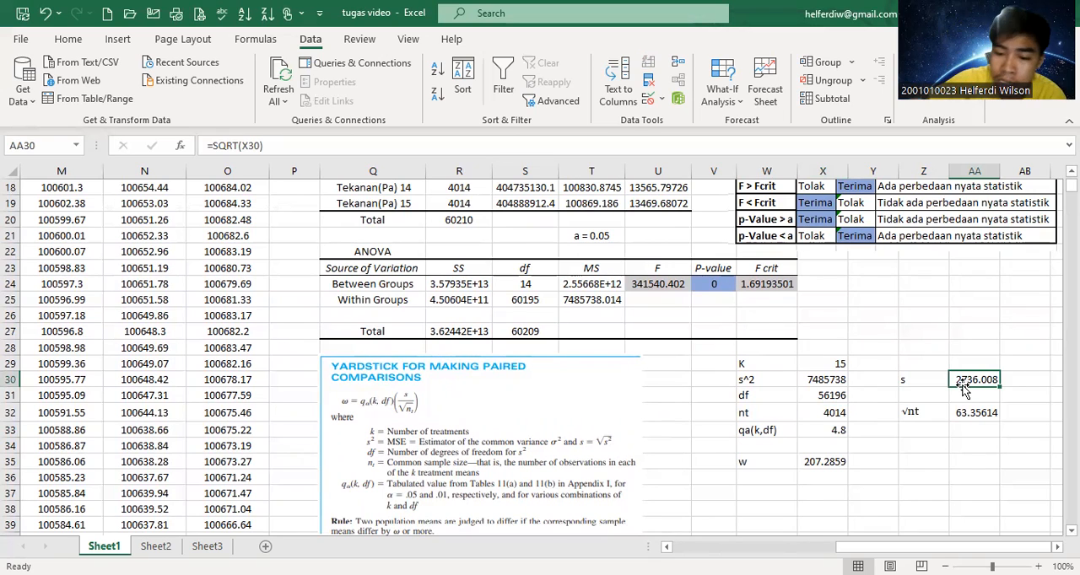
type("=s")
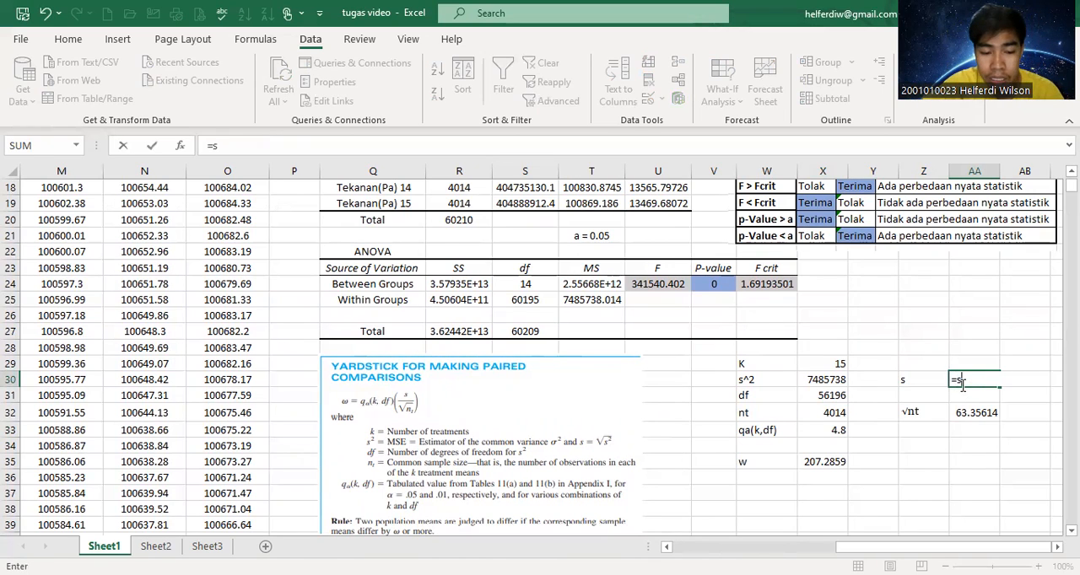
type("q")
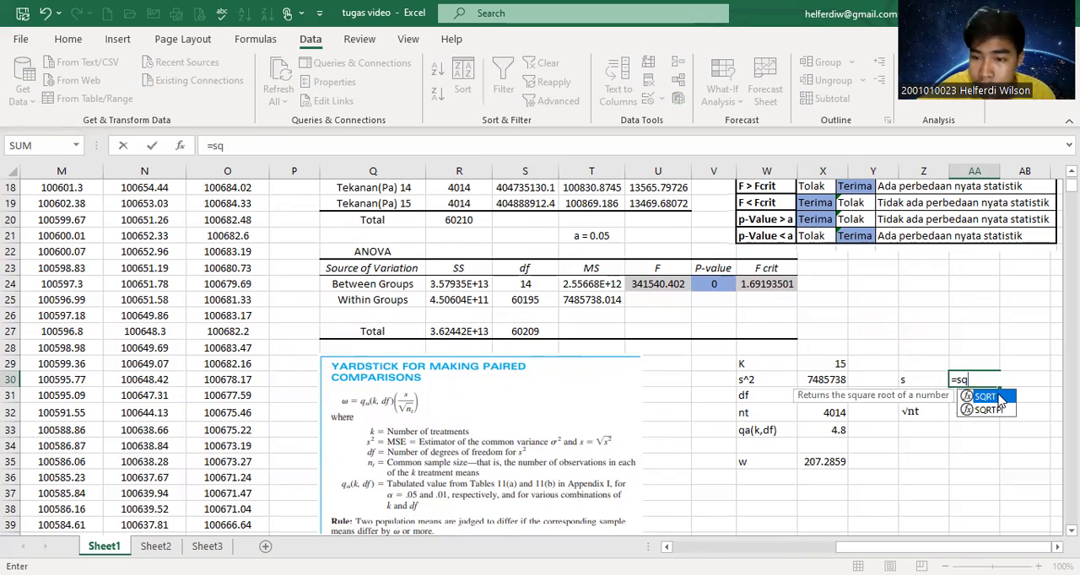
key("Tab")
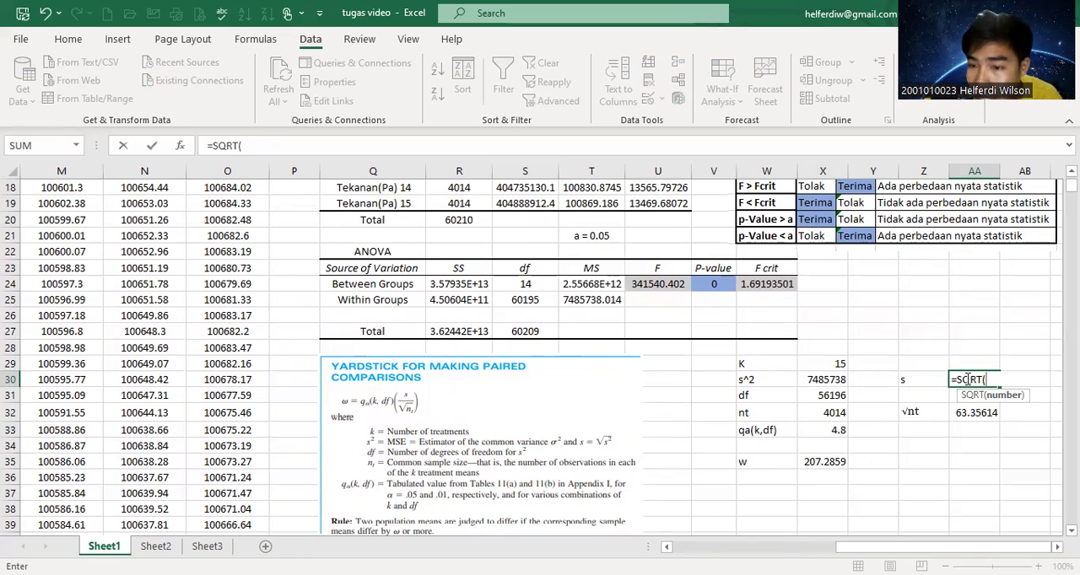
left_click(826, 380)
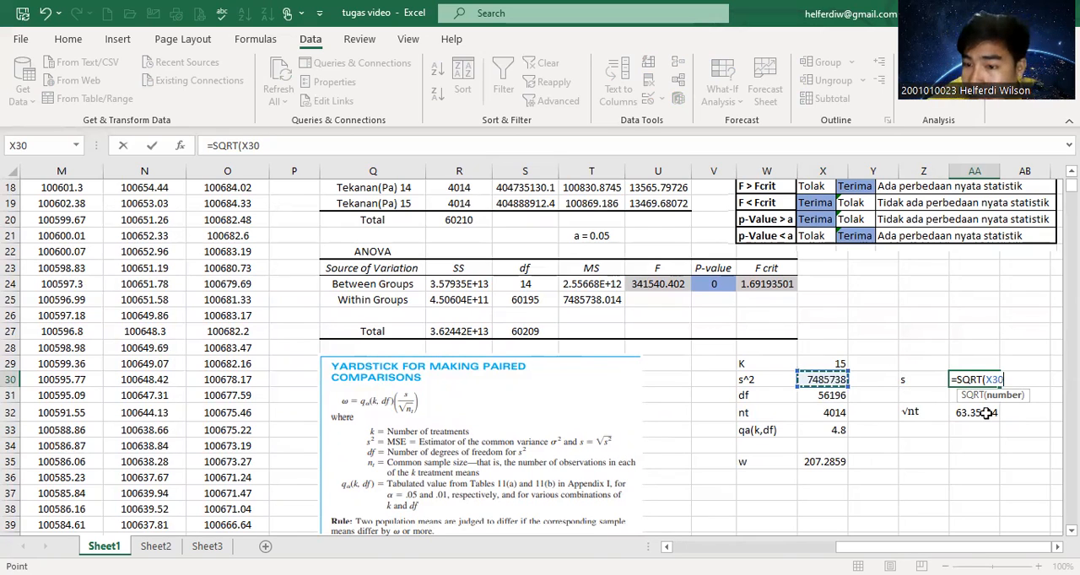
key("Return")
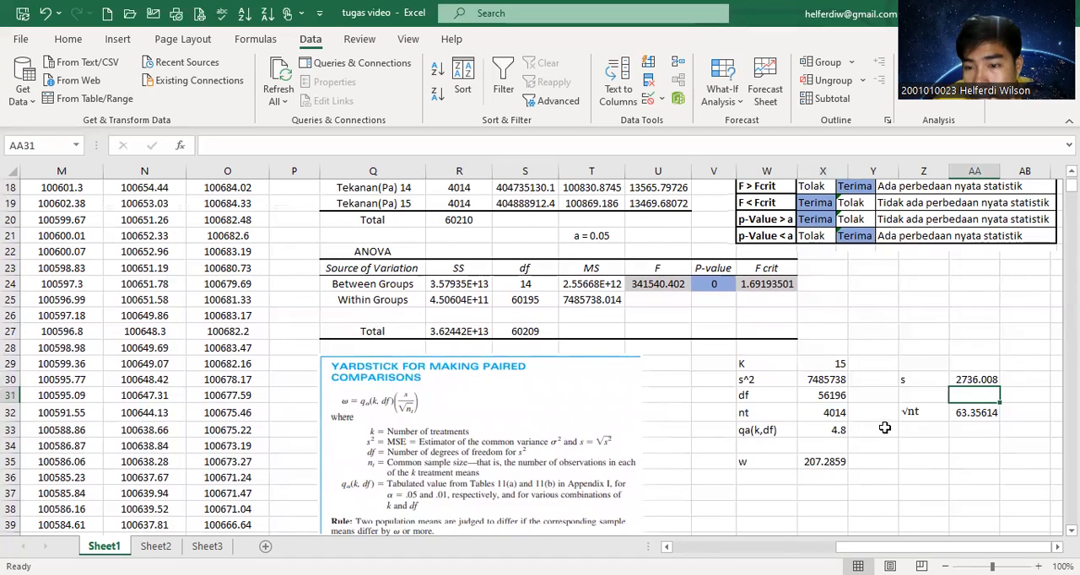
Calculate √nt in cell AA32 by applying SQRT to the common sample size in cell X32.
left_click(976, 412)
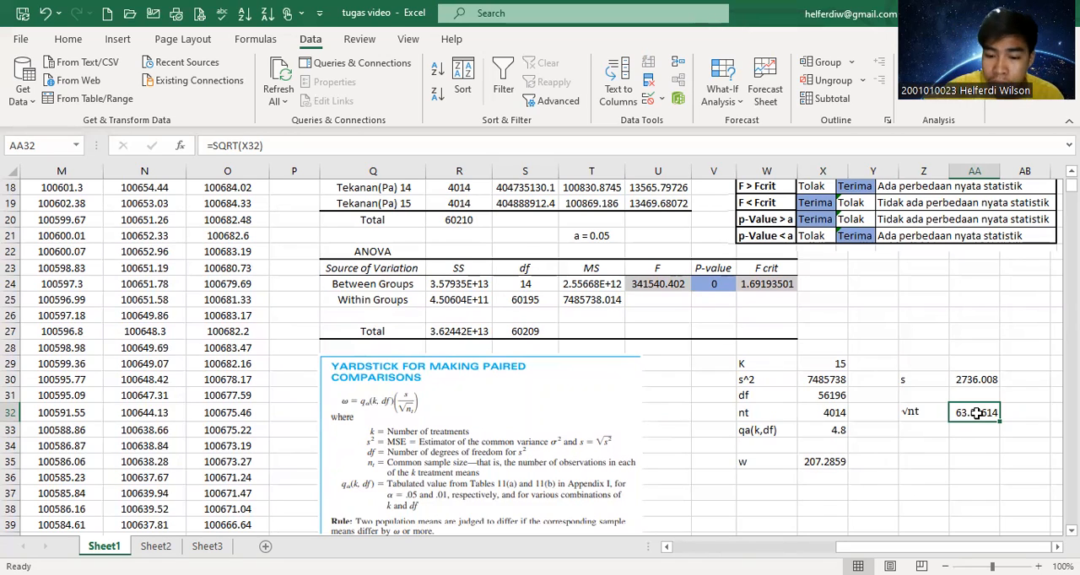
type("=")
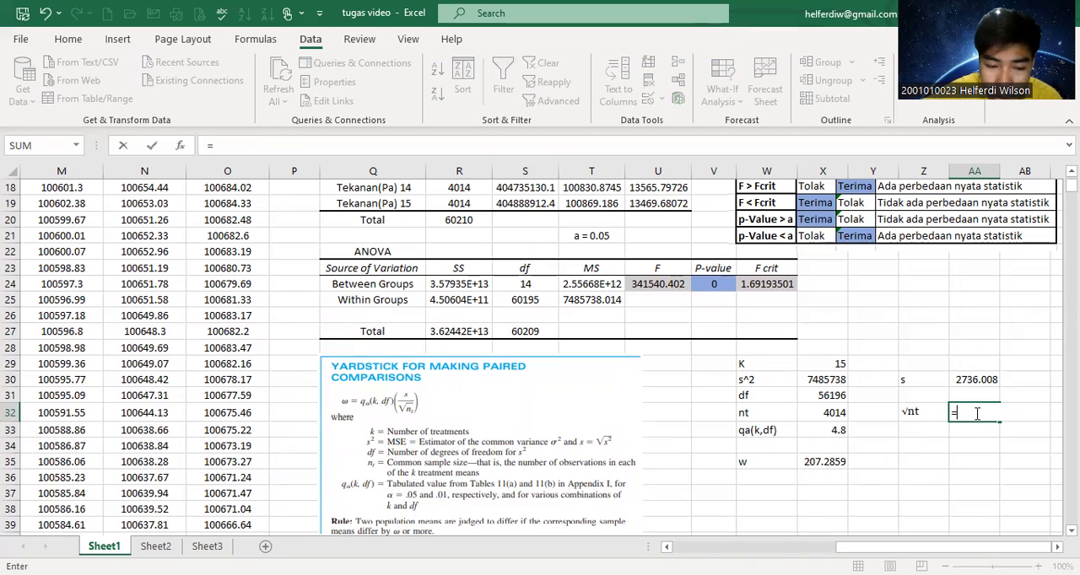
key("BackSpace")
type("sq")
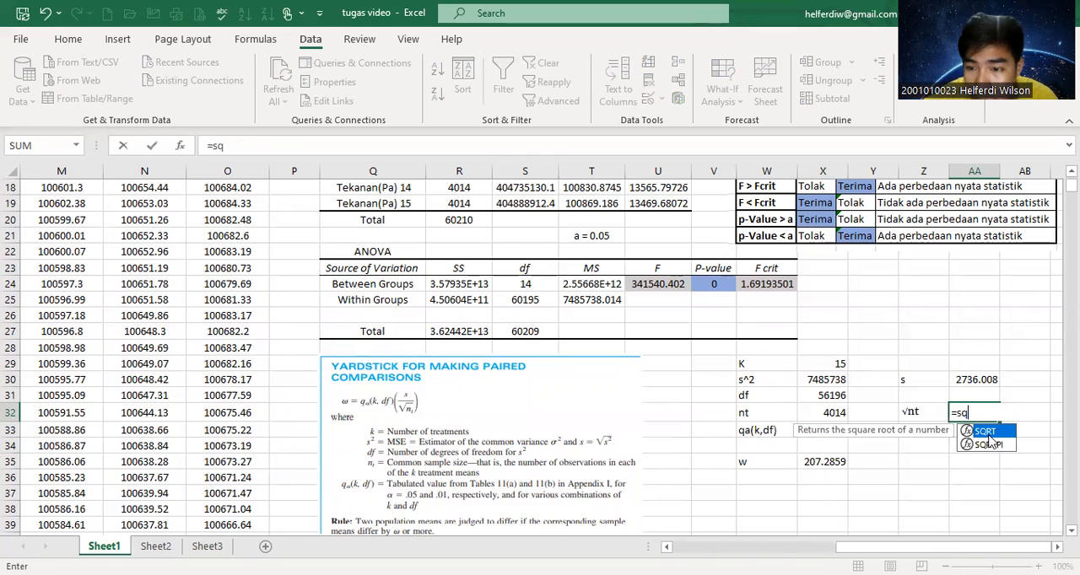
double_click(985, 432)
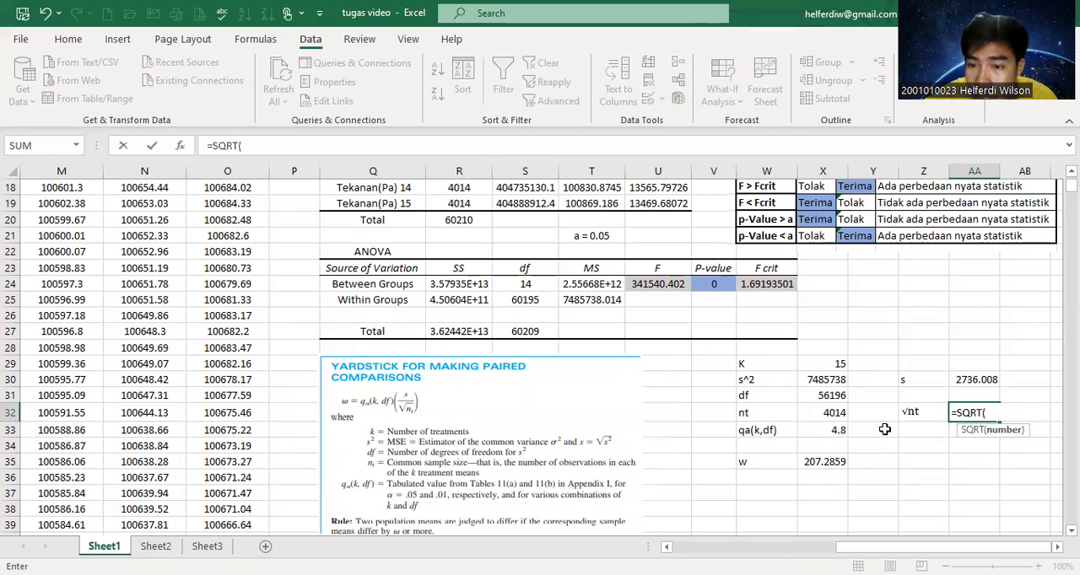
left_click(831, 416)
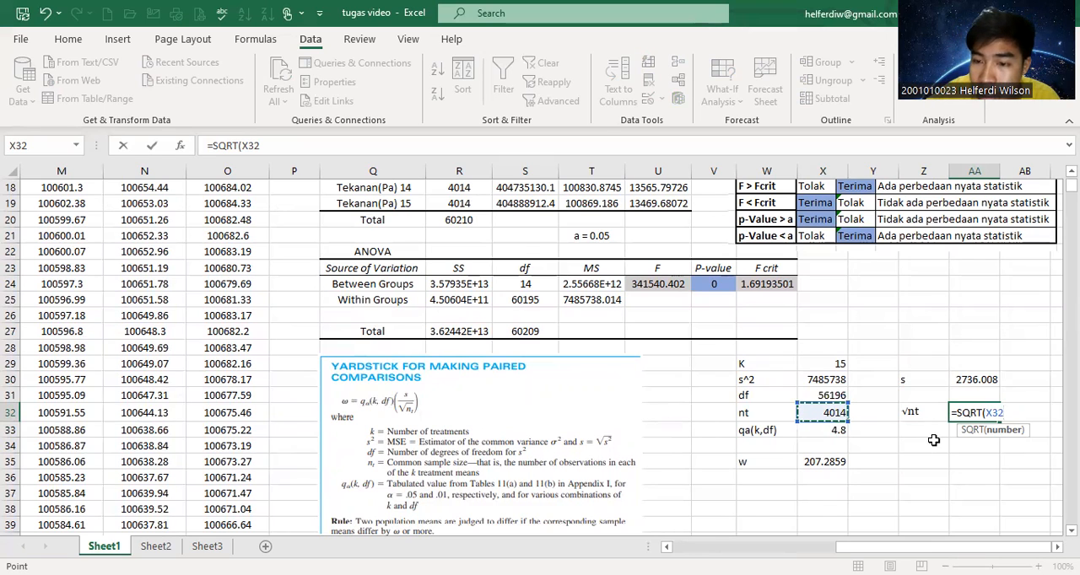
key("Return")
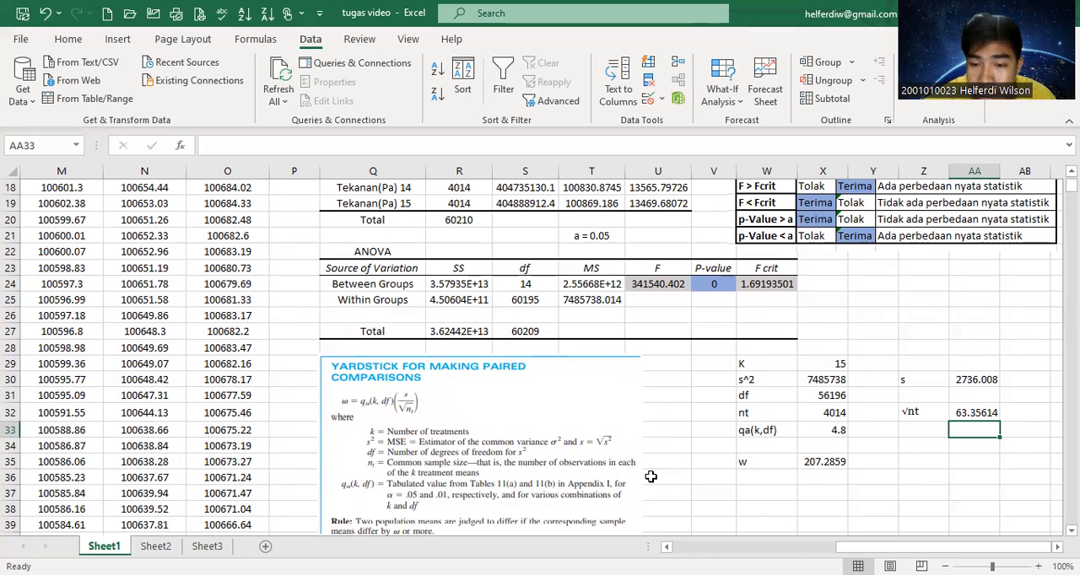
Calculate w in cell X35 with the formula =X33*(AA30/AA32), after checking the qa(k,df), s and √nt cells it uses.
left_click(822, 429)
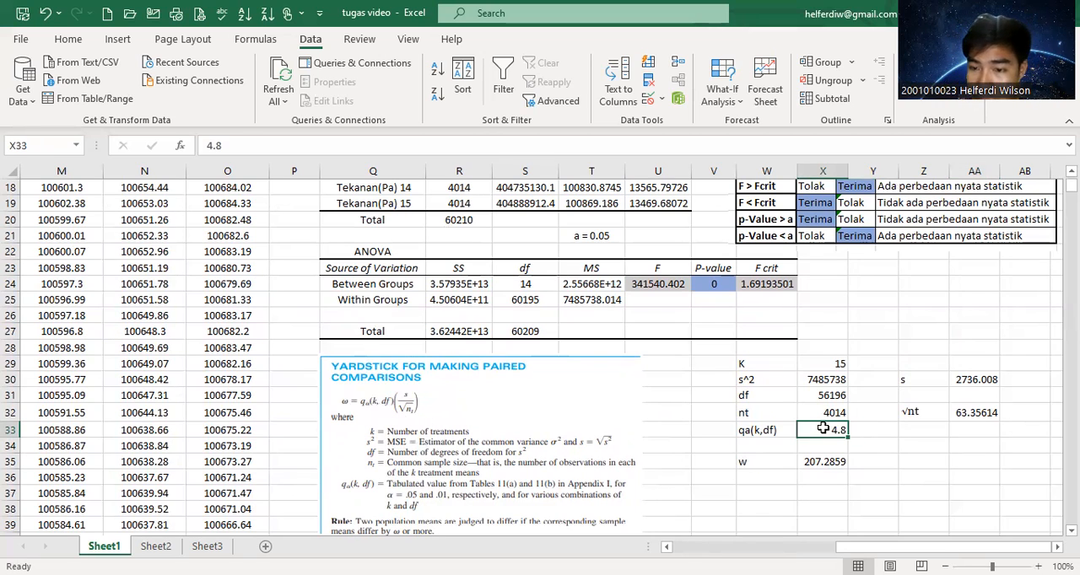
left_click(965, 378)
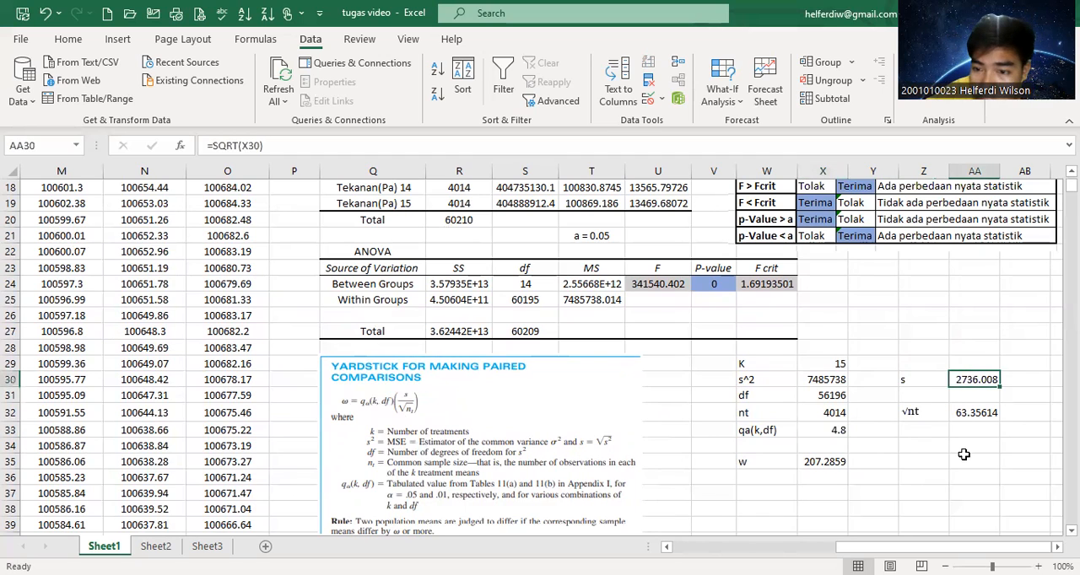
left_click(976, 412)
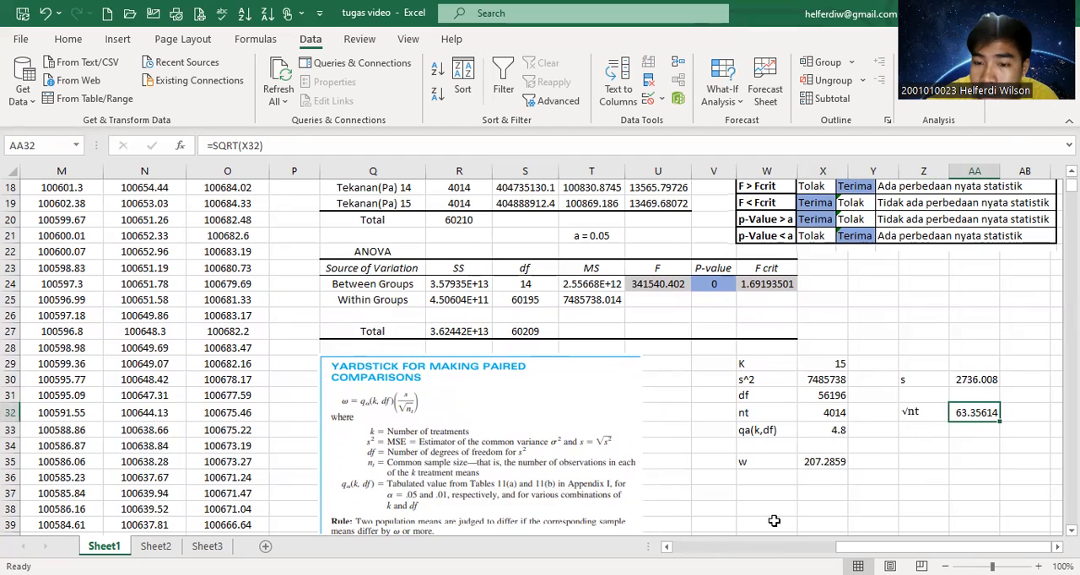
left_click(825, 462)
type("=")
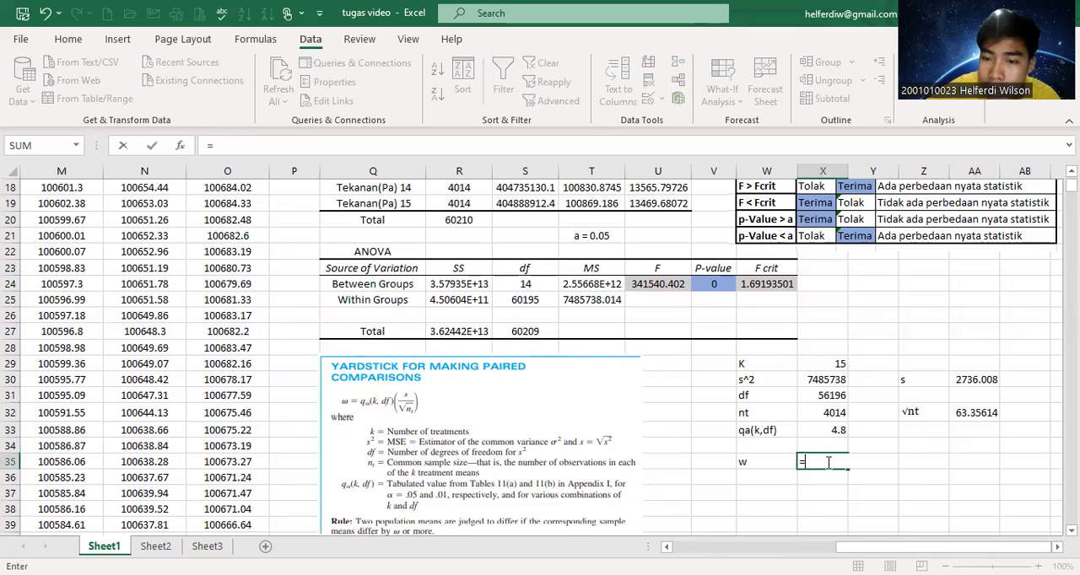
left_click(834, 430)
type("*")
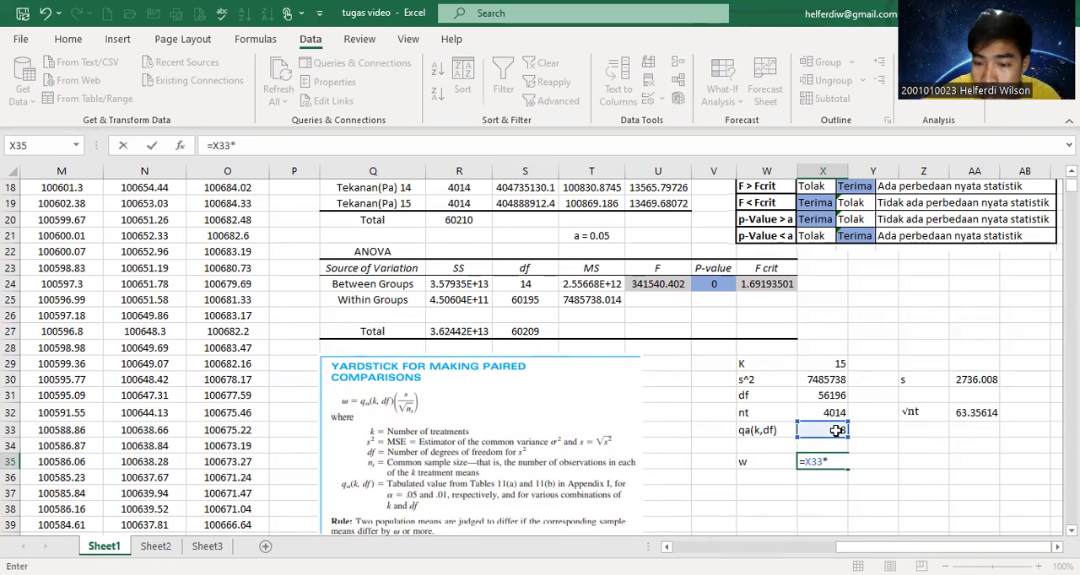
type("(")
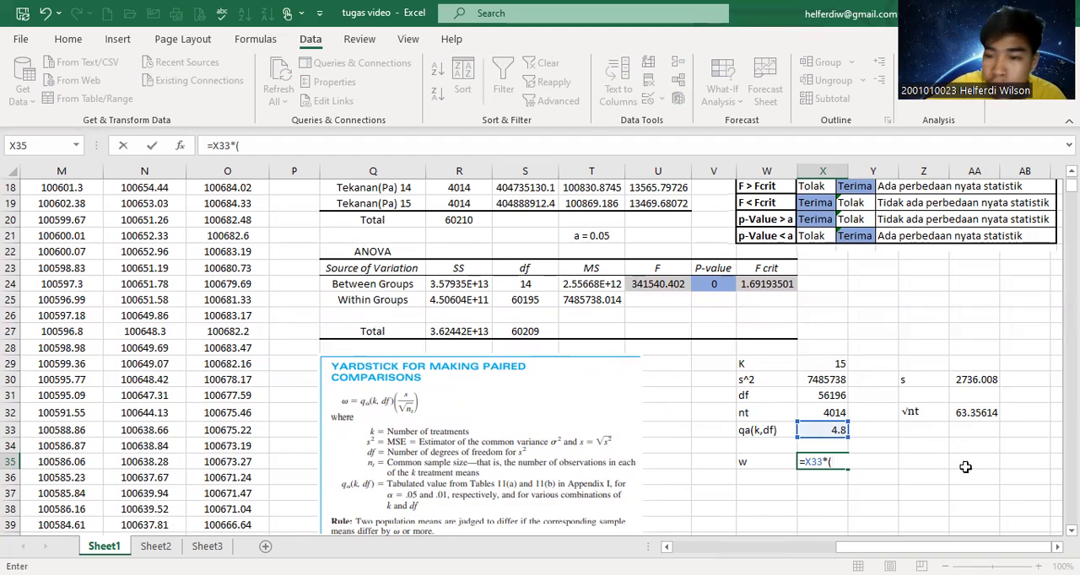
left_click(979, 380)
type("/")
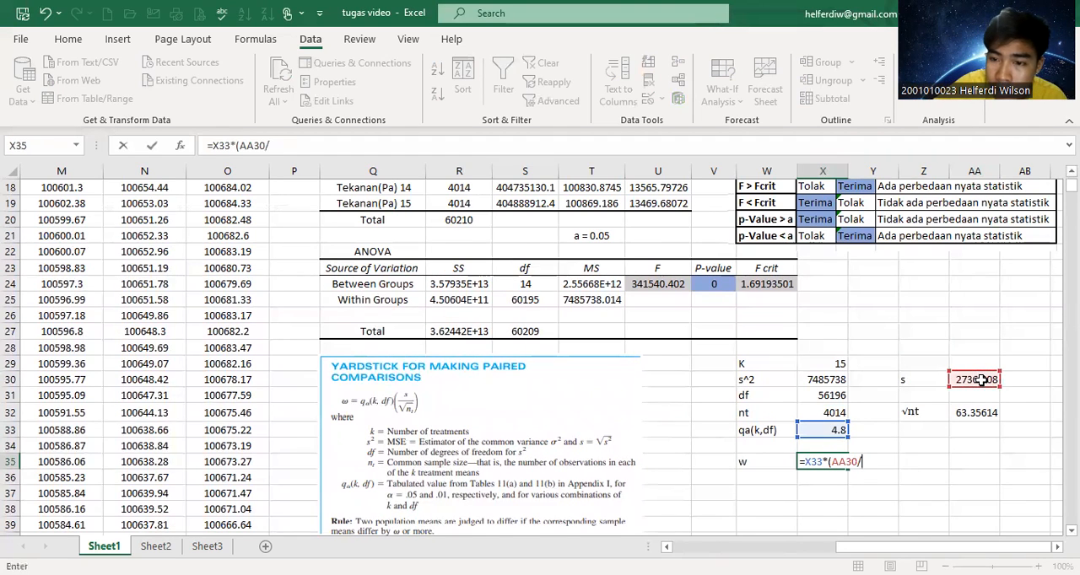
left_click(976, 412)
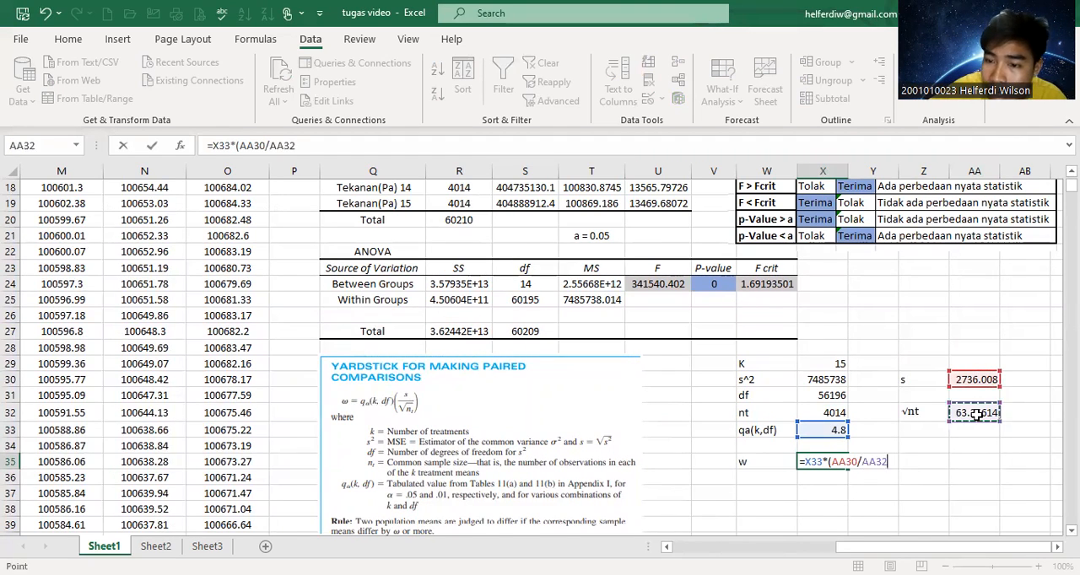
type(")")
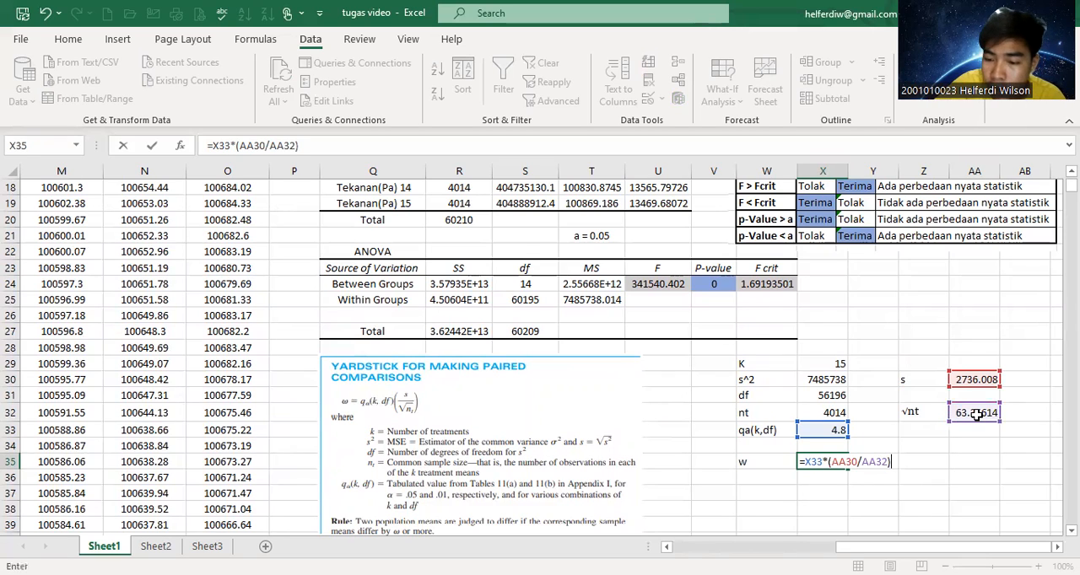
key("Return")
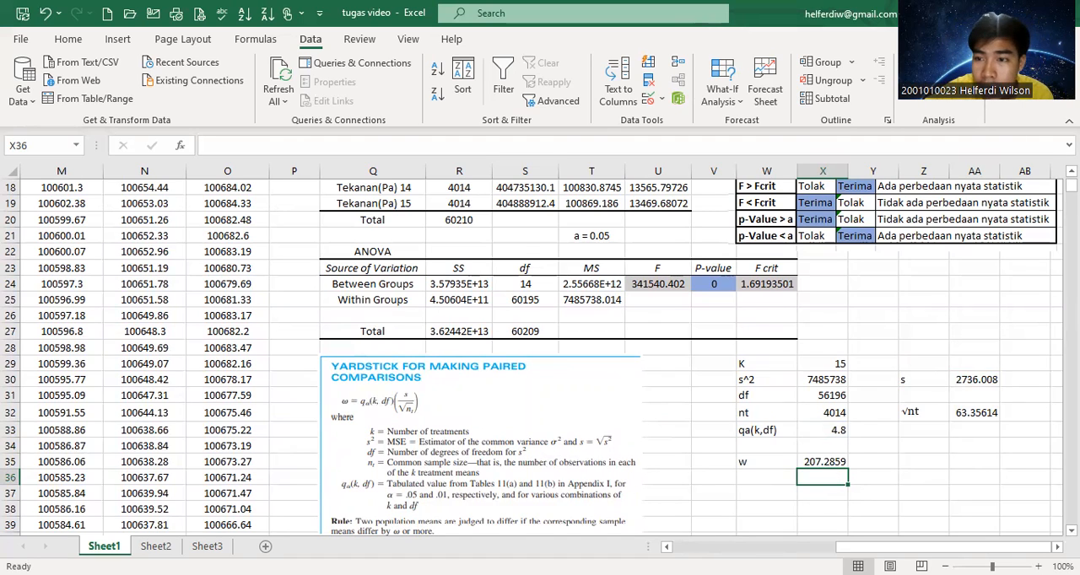
Highlight the Groups and Average columns of the ANOVA summary table, from their headers in row 4 through Tekanan(Pa) 15.
scroll(540, 354, "up", 3)
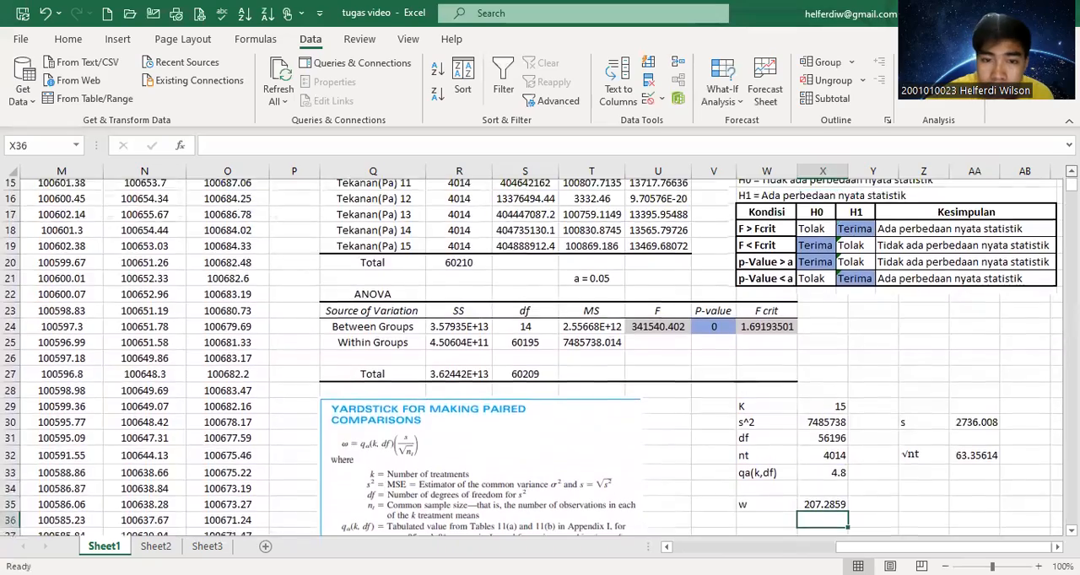
scroll(646, 291, "up", 3)
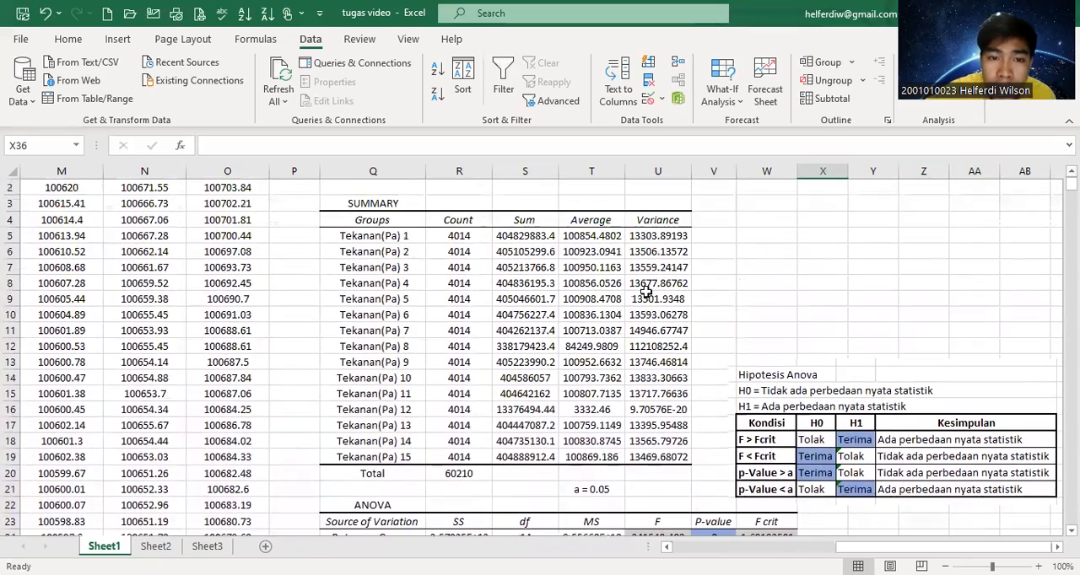
left_click(378, 221)
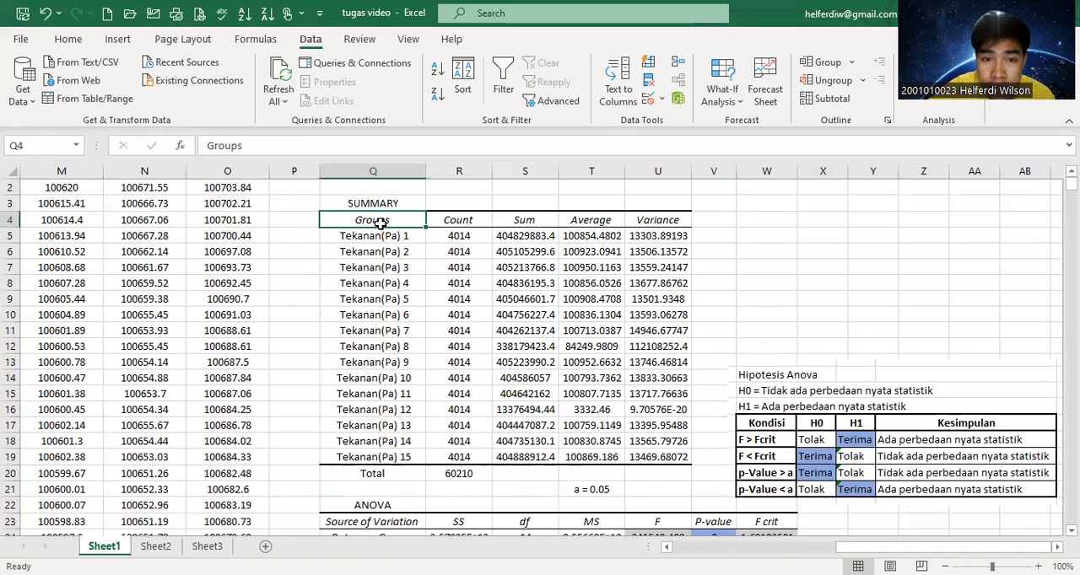
key("shift+Down")
key("shift+Down")
key("shift+Down")
key("shift+Down")
key("shift+Down")
key("shift+Down")
key("shift+Down")
key("shift+Down")
key("shift+Down")
key("shift+Down")
key("shift+Down")
key("shift+Down")
key("shift+Down")
key("shift+Down")
key("shift+Down")
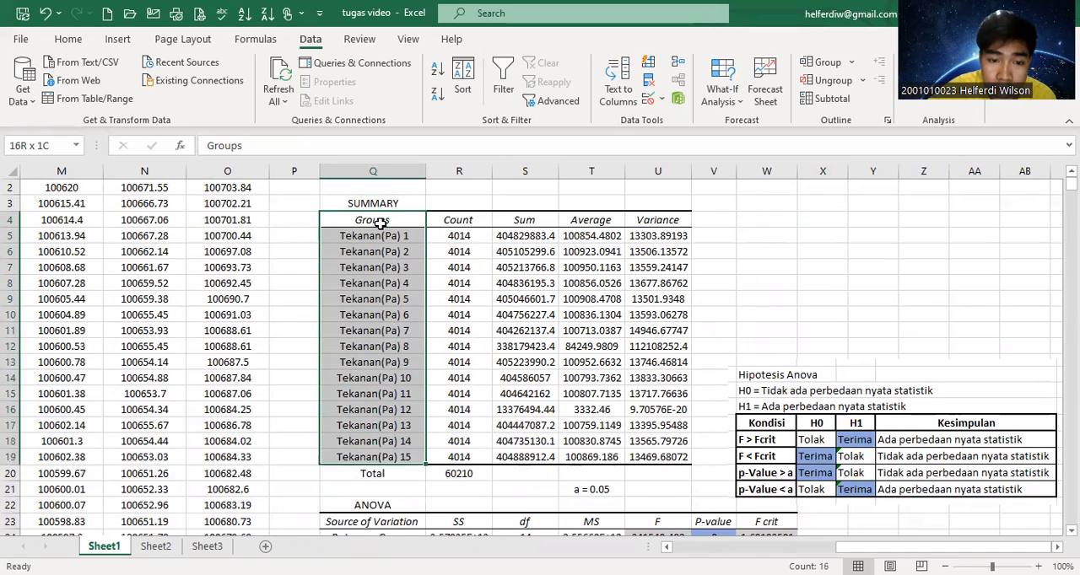
left_click(587, 220, "ctrl")
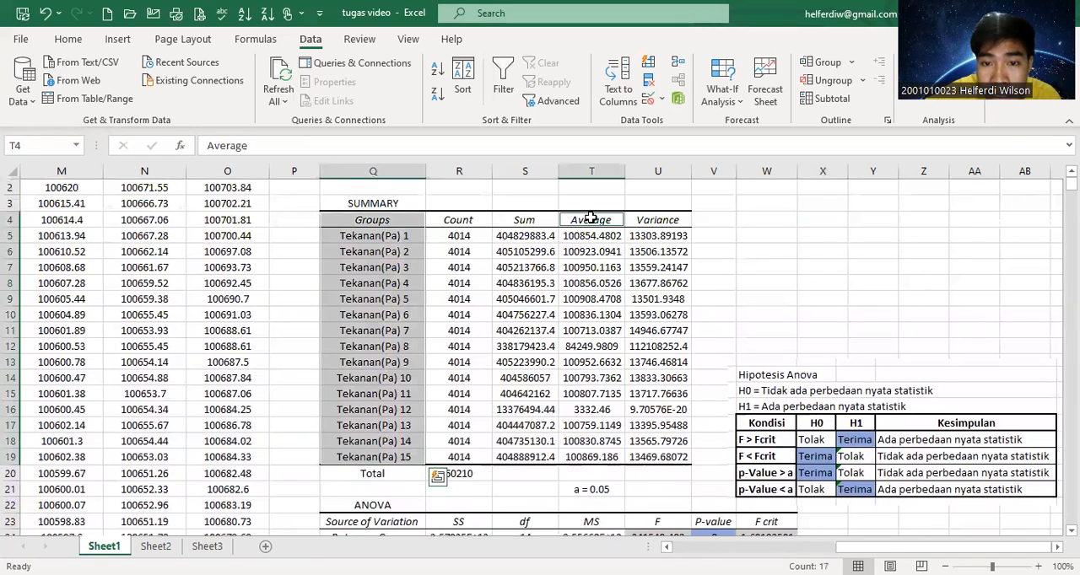
key("shift+Down")
key("shift+Down")
key("shift+Down")
key("shift+Down")
key("shift+Down")
key("shift+Down")
key("shift+Down")
key("shift+Down")
key("shift+Down")
key("shift+Down")
key("shift+Down")
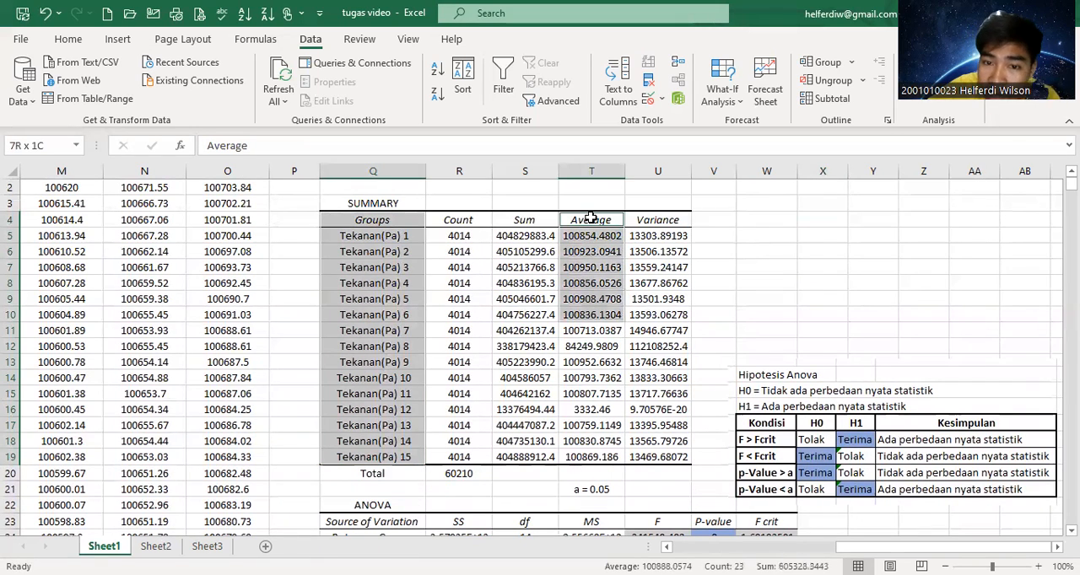
key("shift+Down")
key("shift+Down")
key("shift+Down")
key("shift+Down")
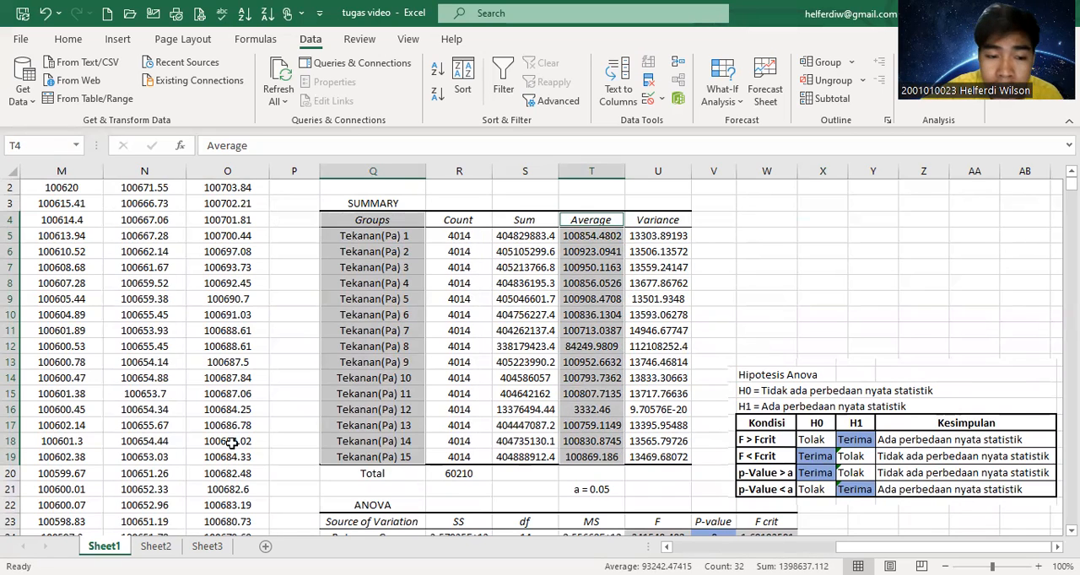
On Sheet3, sort the averages in C4:C18 from smallest to largest, expanding the selection to include the group names.
left_click(207, 547)
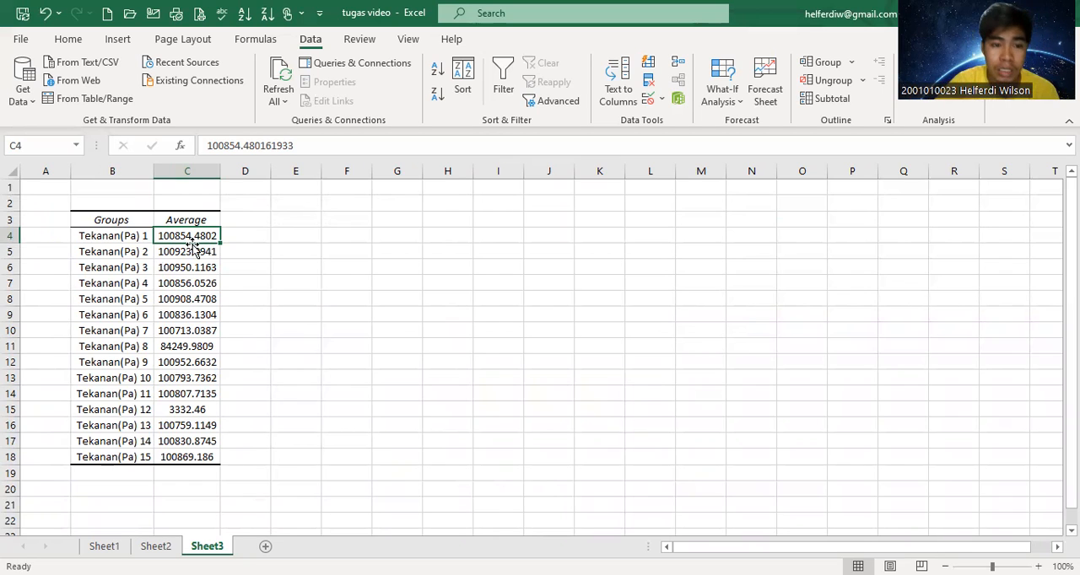
key("shift+Down")
key("shift+Down")
key("shift+Down")
key("shift+Down")
key("shift+Down")
key("shift+Down")
key("shift+Down")
key("shift+Down")
key("shift+Down")
key("shift+Down")
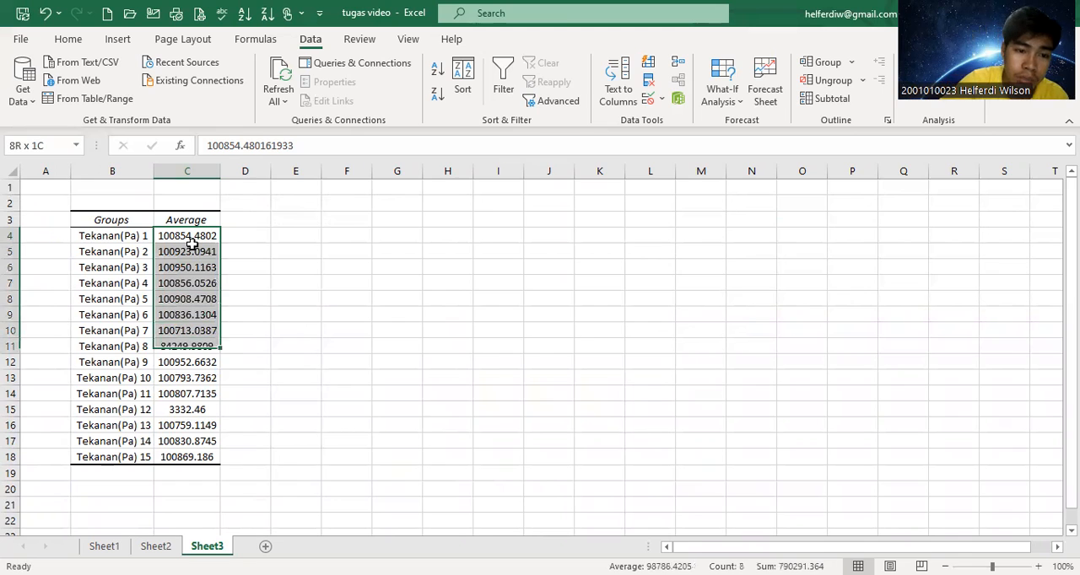
key("shift+Down")
key("shift+Down")
key("shift+Down")
key("shift+Down")
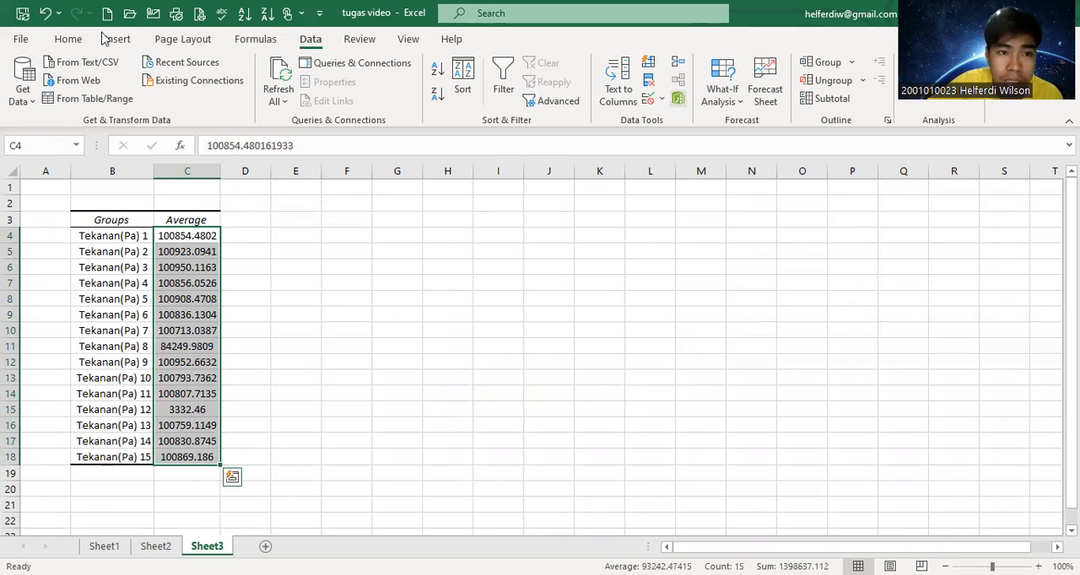
left_click(69, 39)
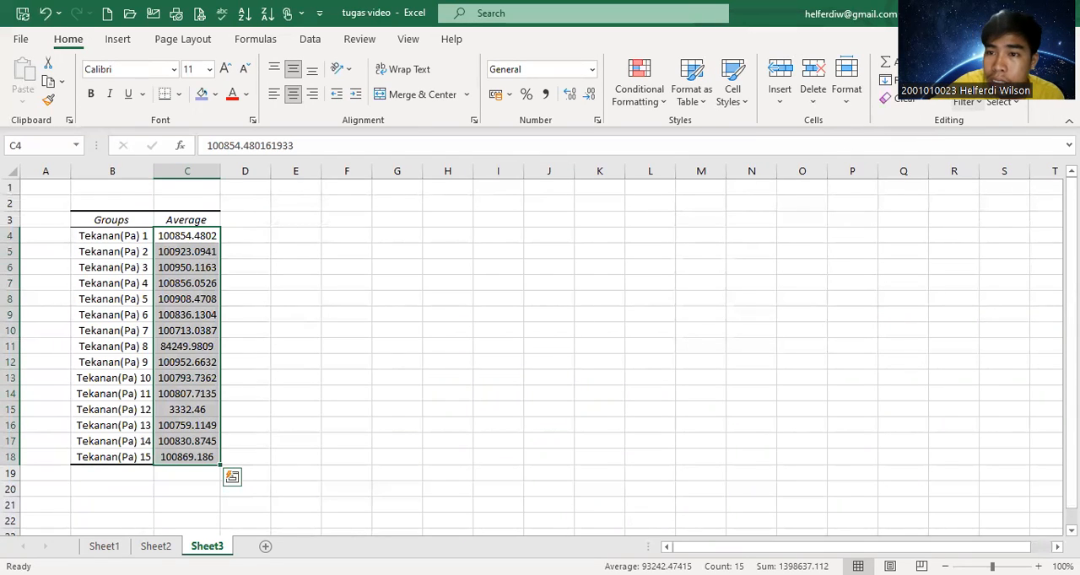
left_click(965, 103)
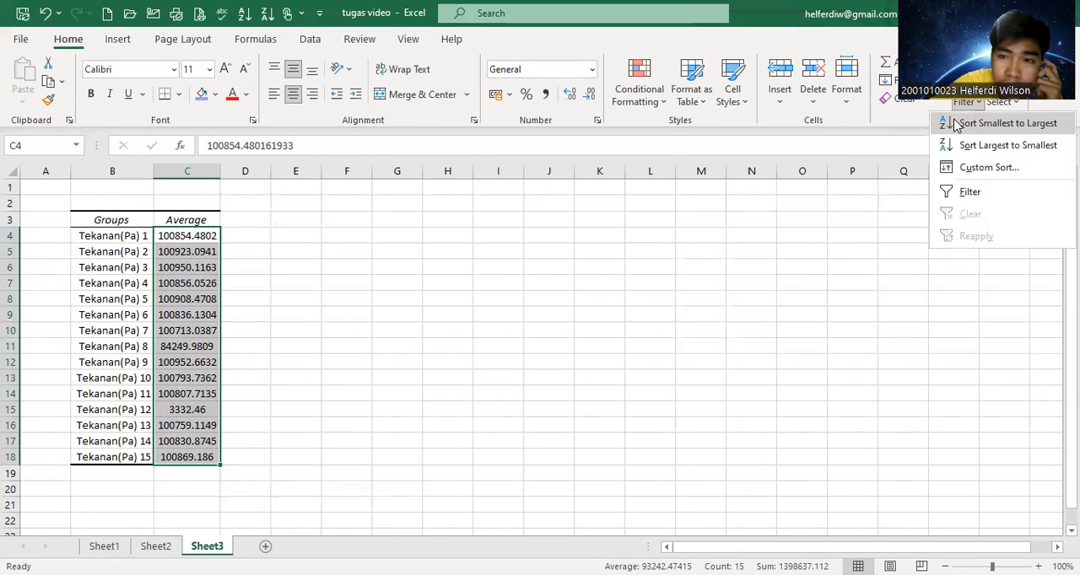
left_click(956, 125)
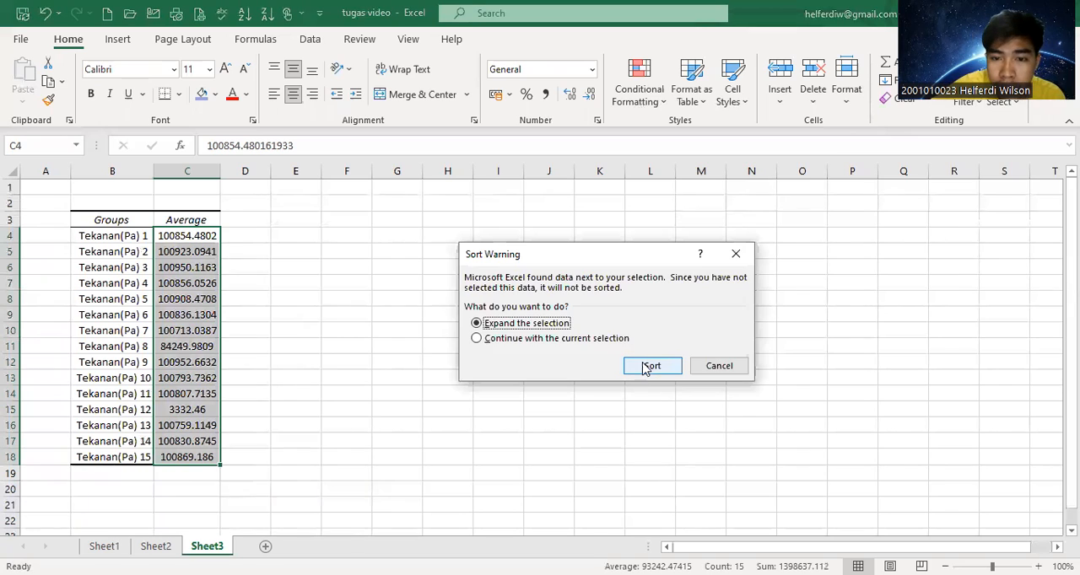
left_click(650, 365)
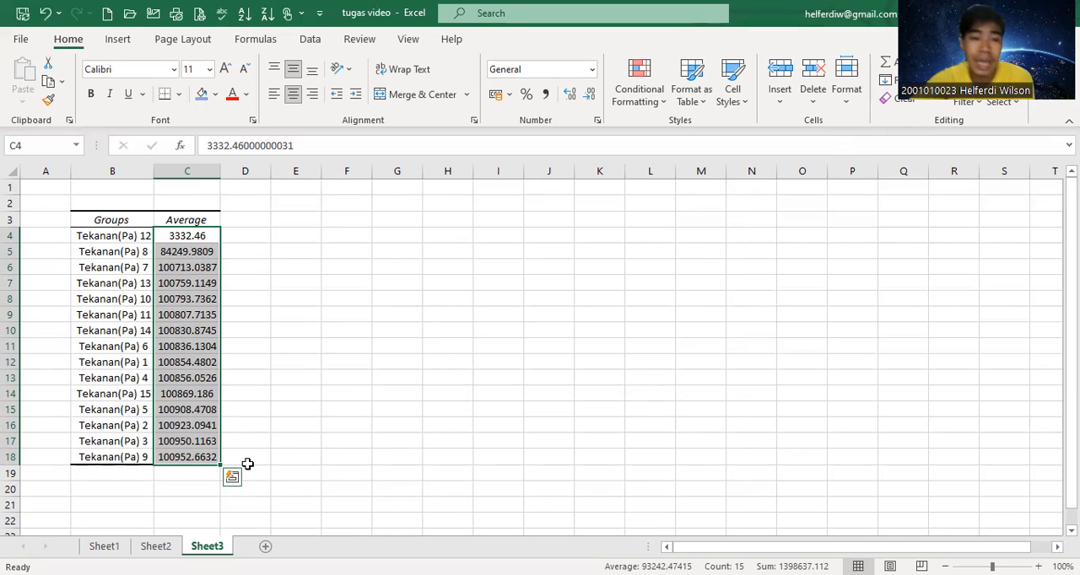
Copy the sorted group names and averages in B4:C18 and paste them transposed starting at cell D2.
left_click(99, 238)
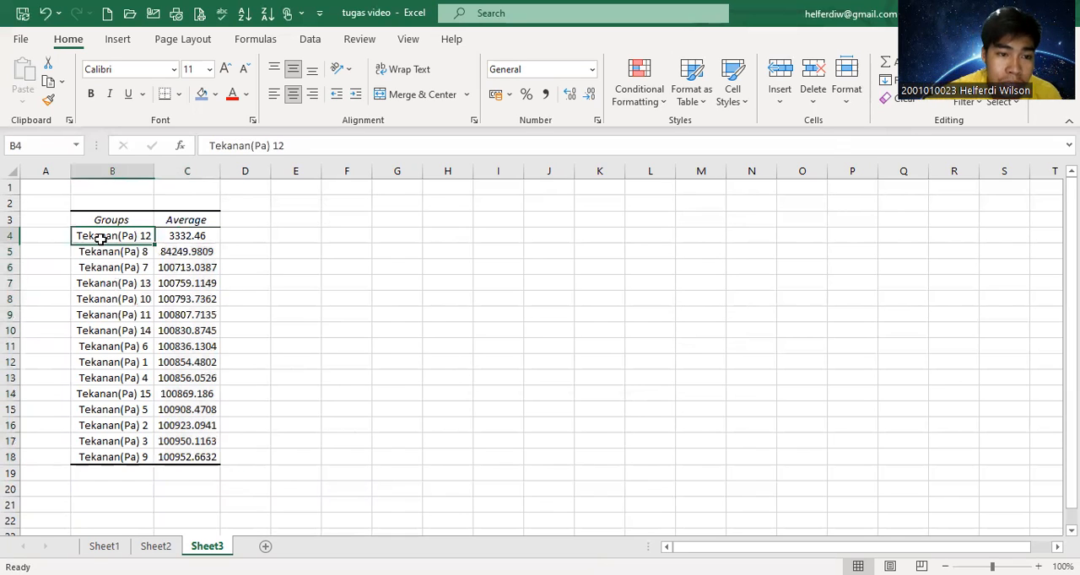
key("shift+Right")
key("shift+Down")
key("shift+Down")
key("shift+Down")
key("shift+Down")
key("shift+Down")
key("shift+Down")
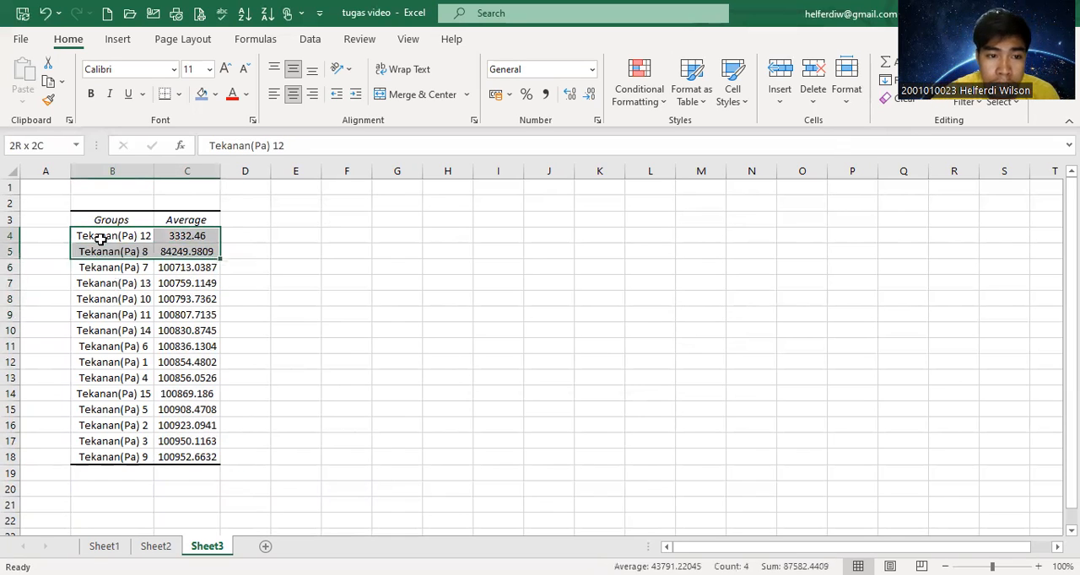
key("shift+Down")
key("shift+Down")
key("shift+Down")
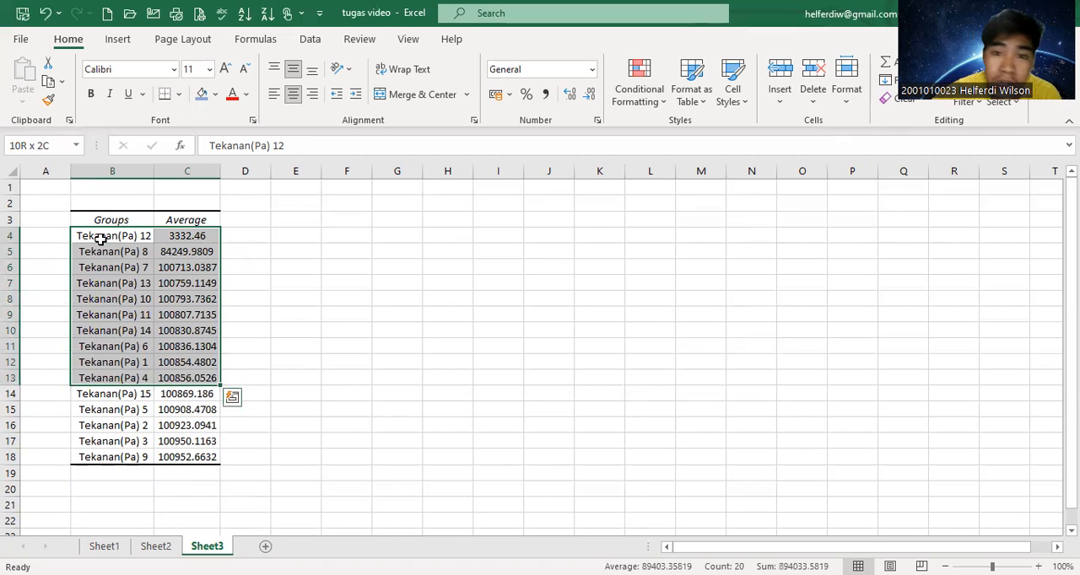
key("shift+Down")
key("shift+Down")
key("shift+Down")
key("shift+Down")
key("shift+Down")
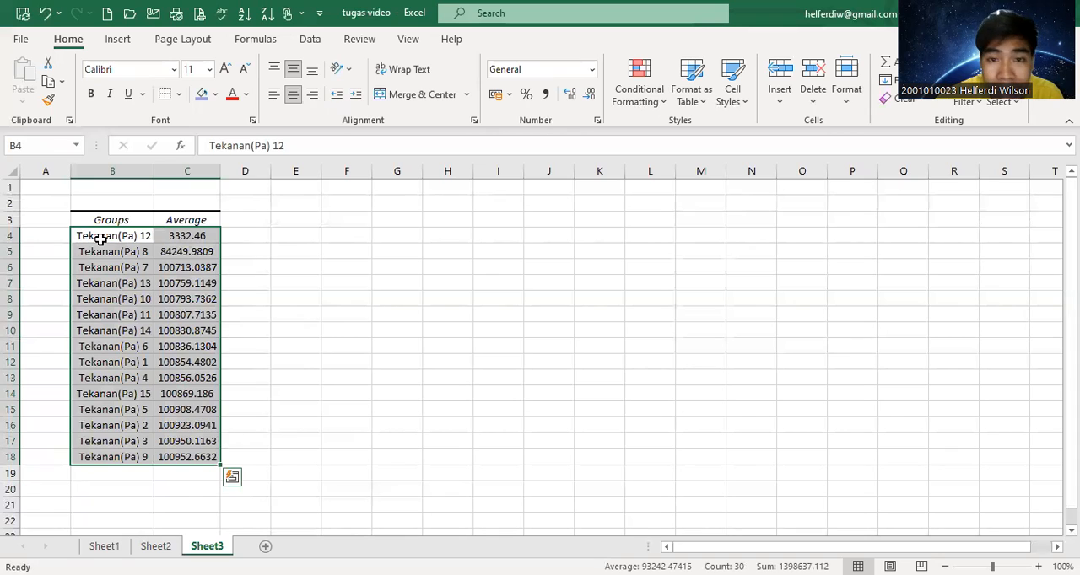
key("ctrl+c")
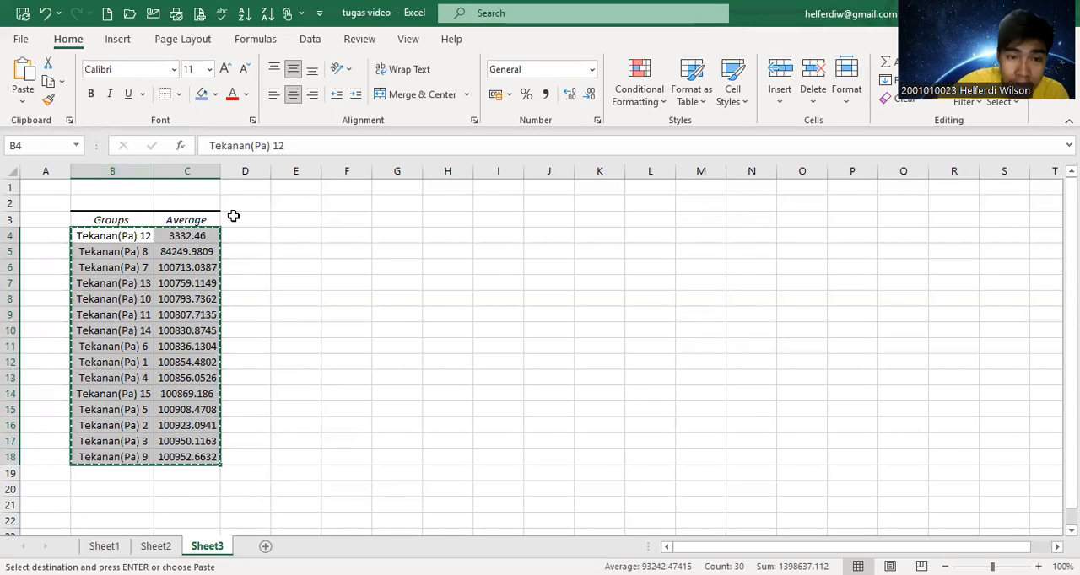
left_click(249, 193)
left_click(252, 200)
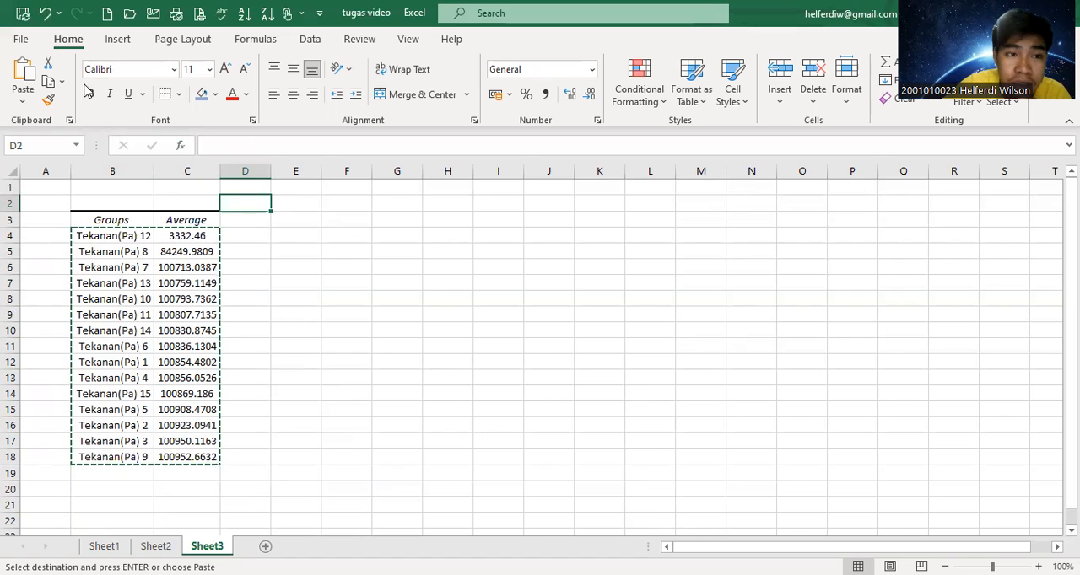
left_click(25, 97)
left_click(25, 97)
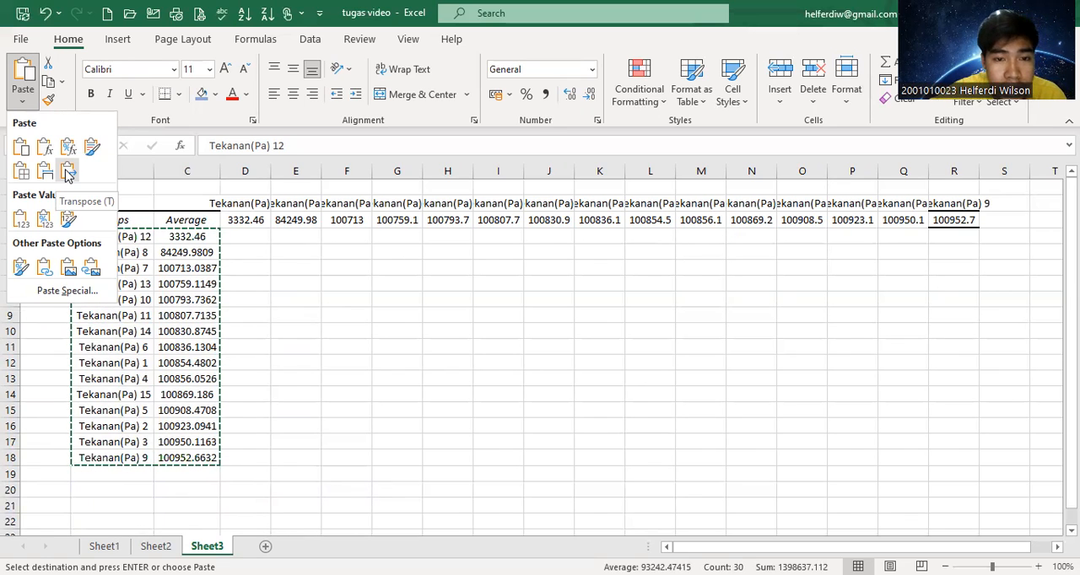
left_click(68, 173)
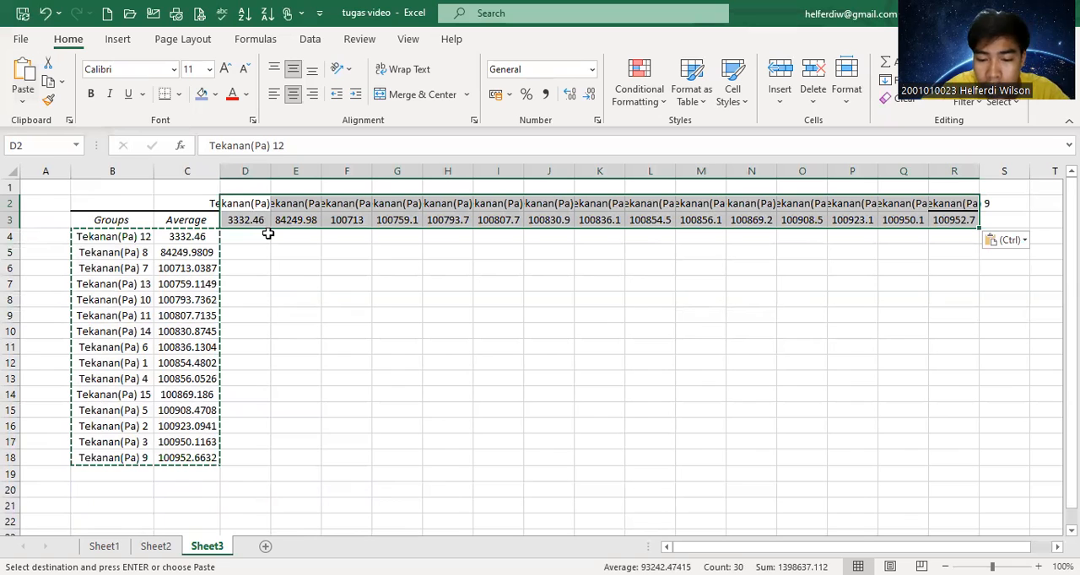
AutoFit the widths of the columns holding the transposed groups and averages, and end the copy mode.
key("alt+h")
key("o")
key("i")
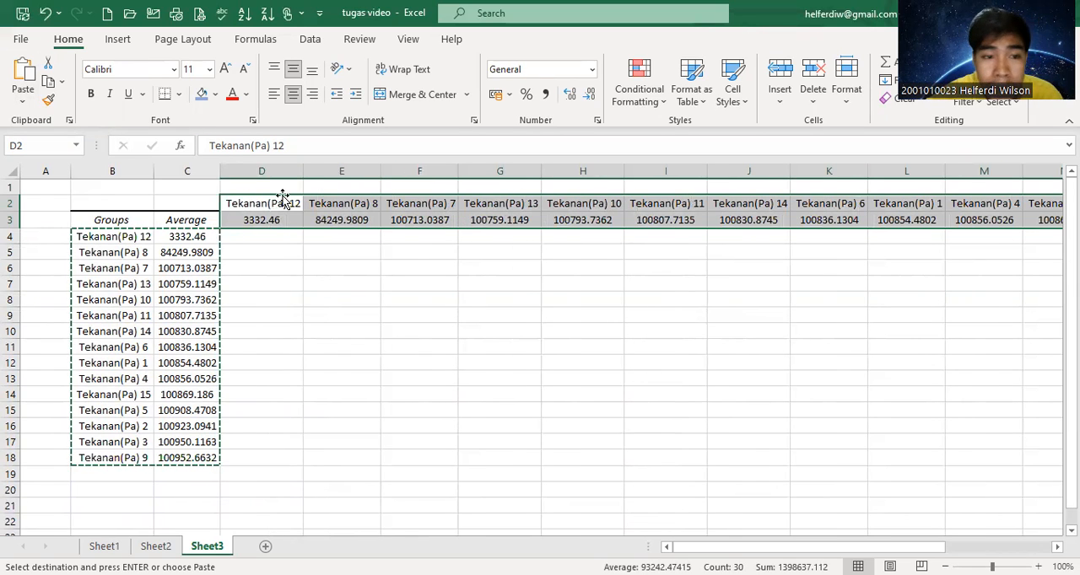
double_click(202, 250)
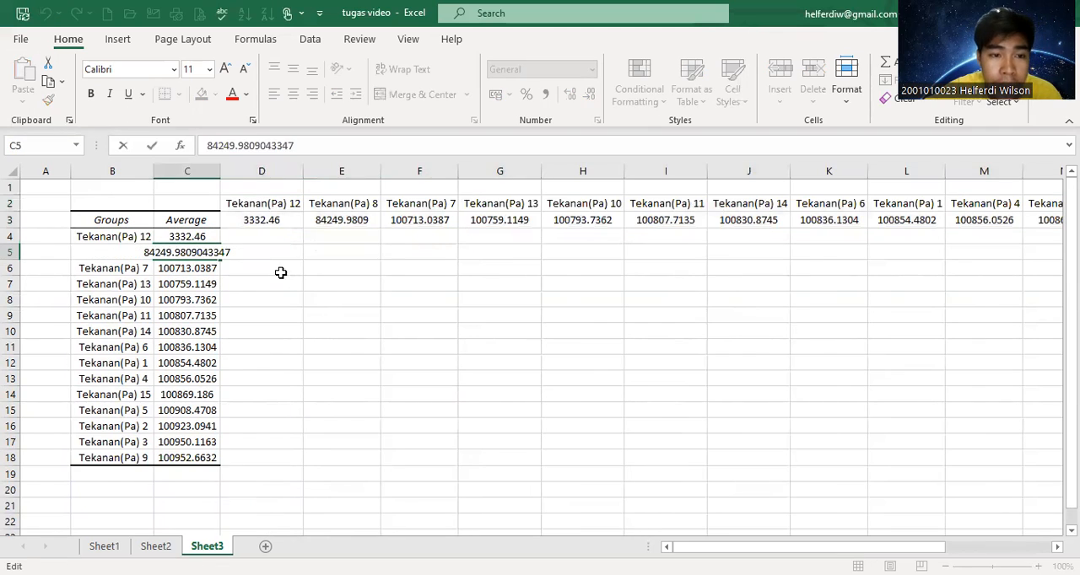
left_click(281, 271)
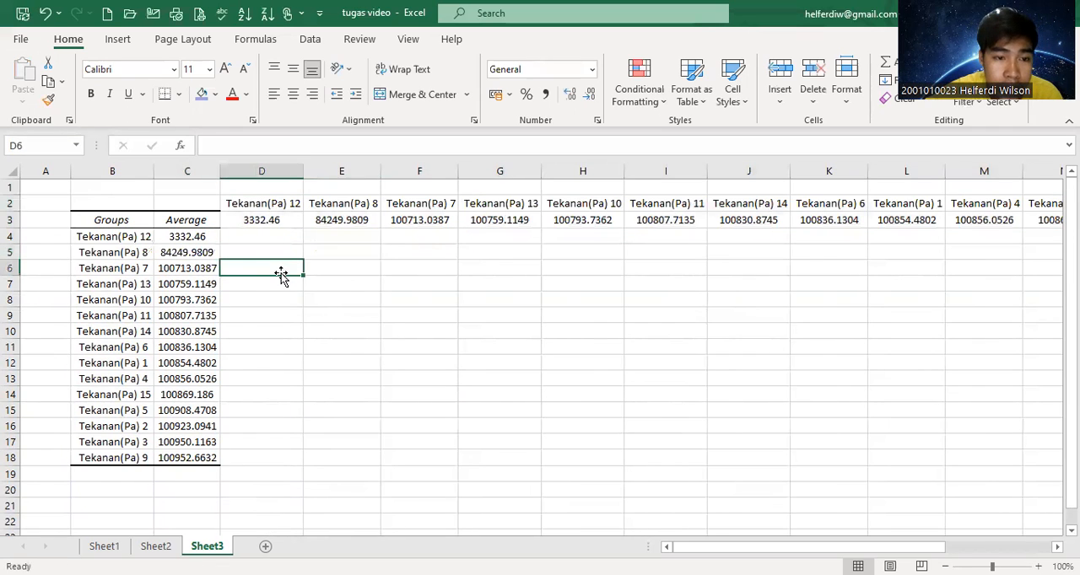
Fill the diagonal cells where each group meets itself with blue, one by one from D4 down to R18.
left_click(346, 270)
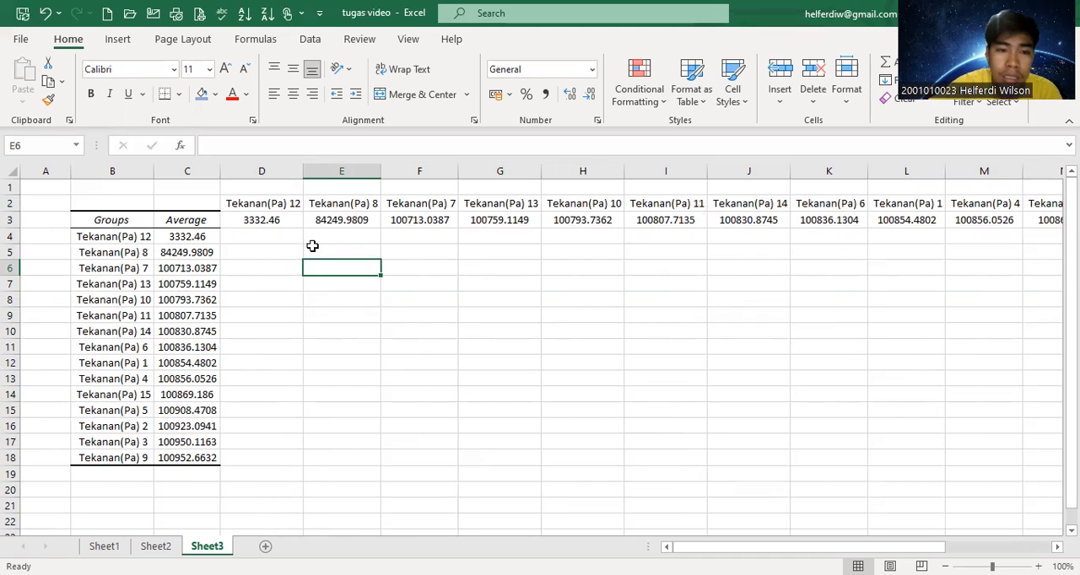
left_click(278, 203)
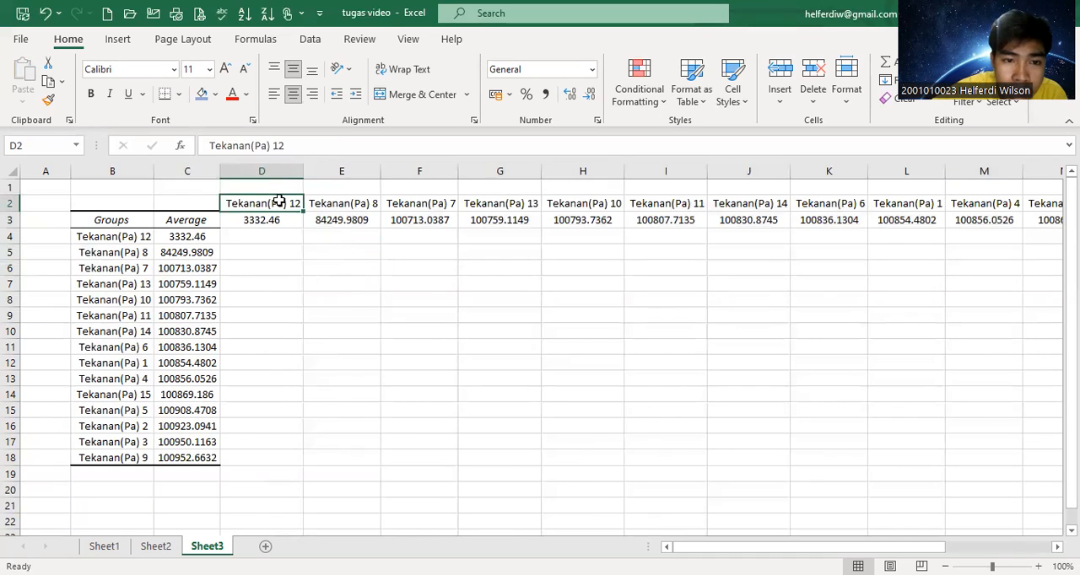
left_click(124, 238)
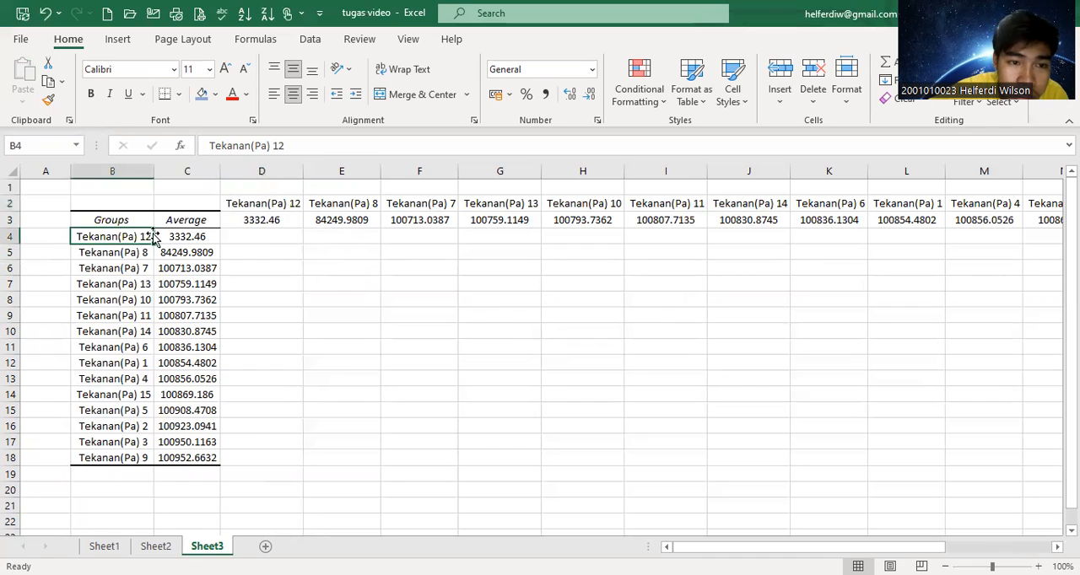
left_click(254, 235)
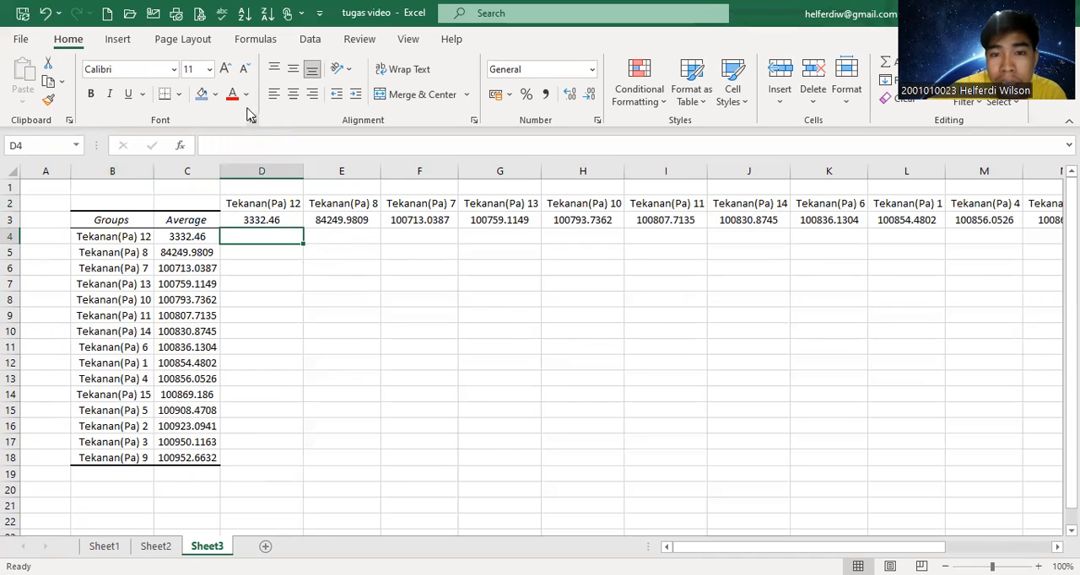
left_click(202, 95)
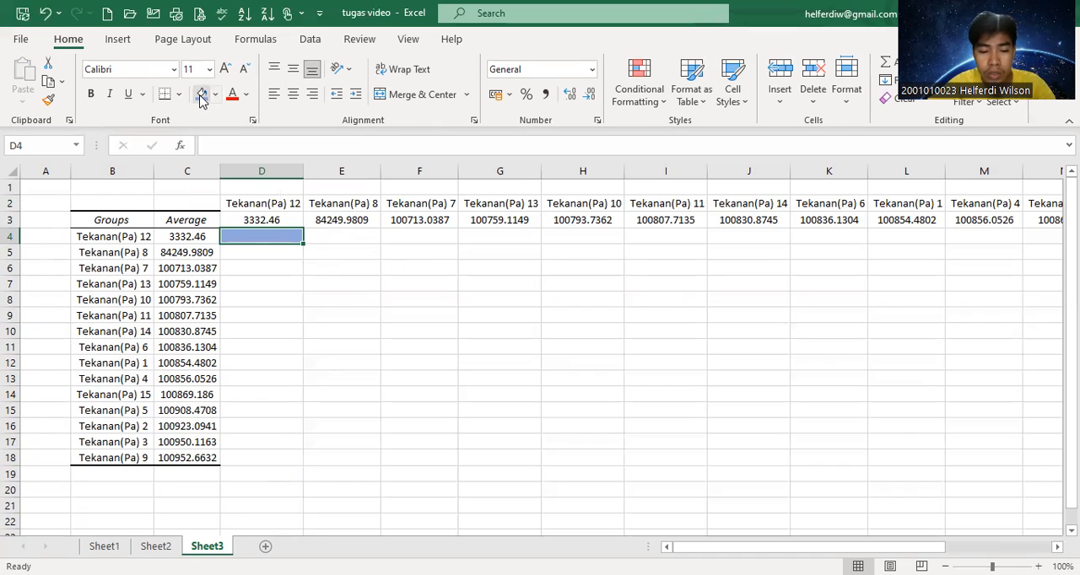
key("Right")
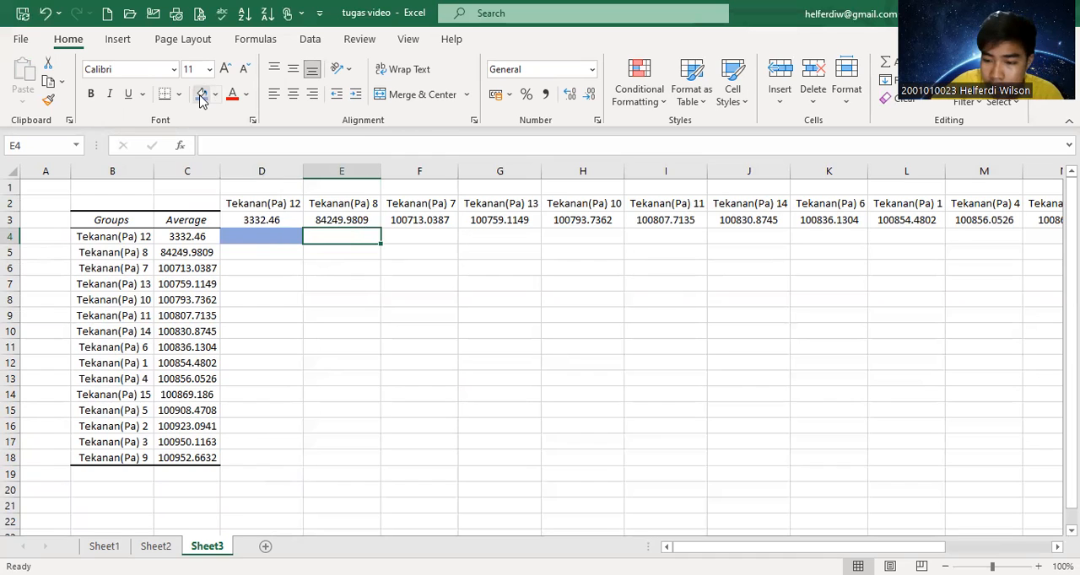
key("Down")
left_click(202, 95)
key("Right")
key("Down")
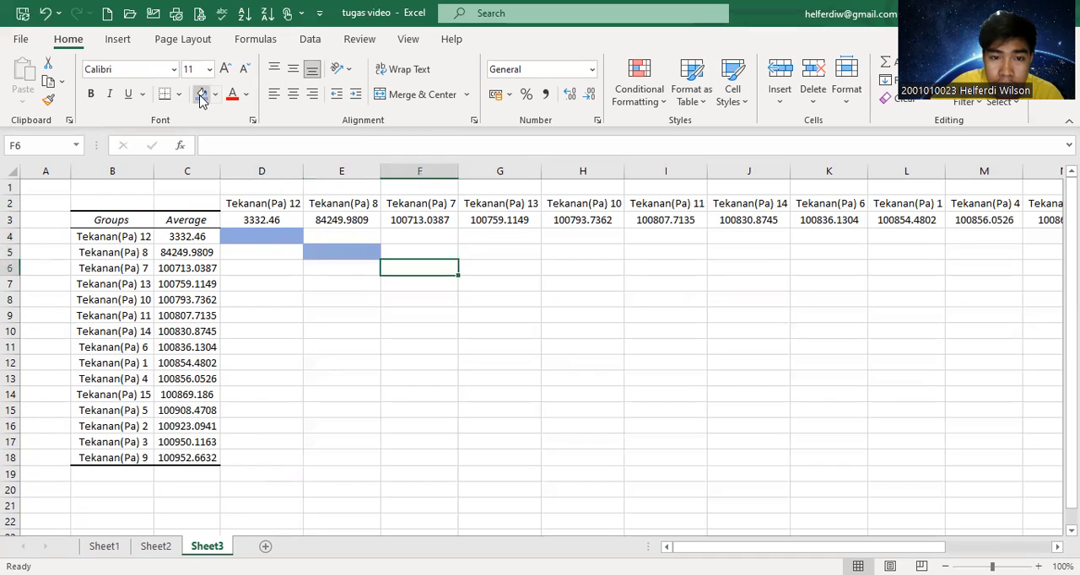
left_click(202, 96)
key("Right")
key("Down")
left_click(202, 95)
key("Right")
key("Down")
left_click(201, 96)
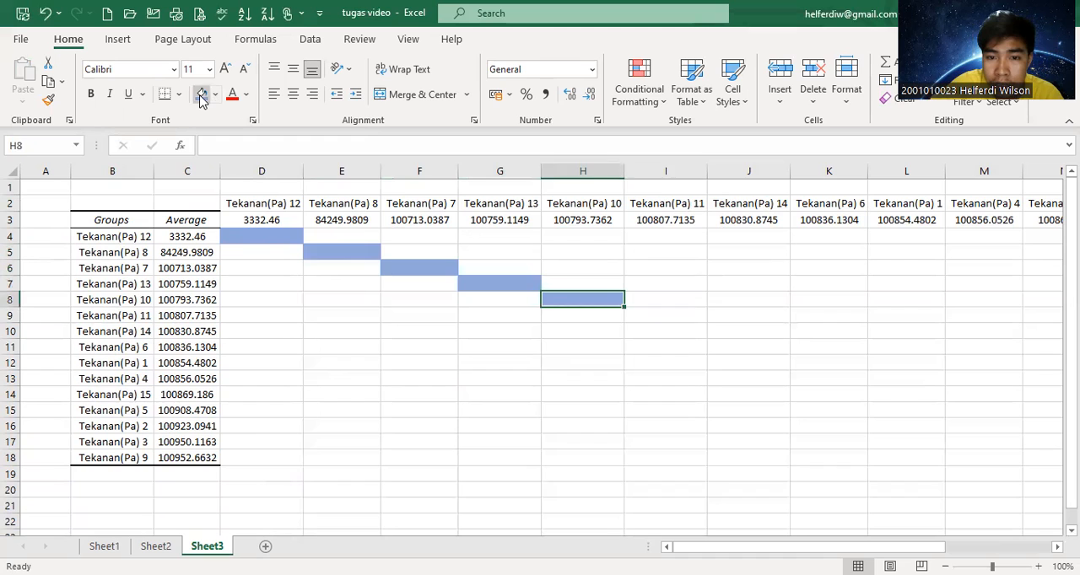
key("Right")
key("Down")
left_click(202, 96)
key("Right")
key("Down")
left_click(202, 95)
key("Right")
key("Down")
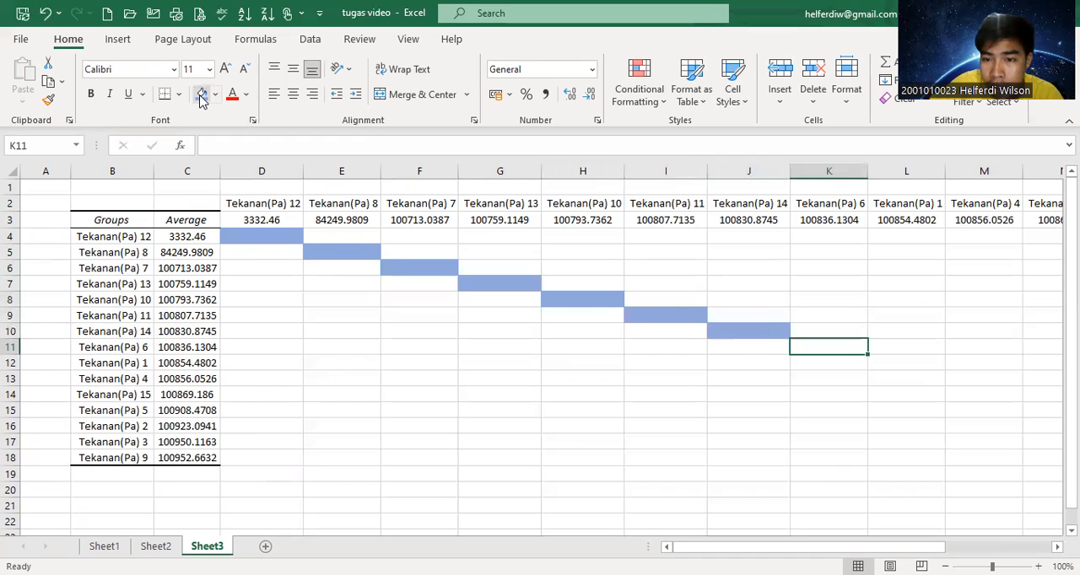
left_click(202, 95)
key("Right")
key("Down")
left_click(201, 96)
key("Right")
key("Down")
left_click(201, 95)
key("Right")
key("Down")
left_click(201, 95)
key("Right")
key("Down")
left_click(202, 96)
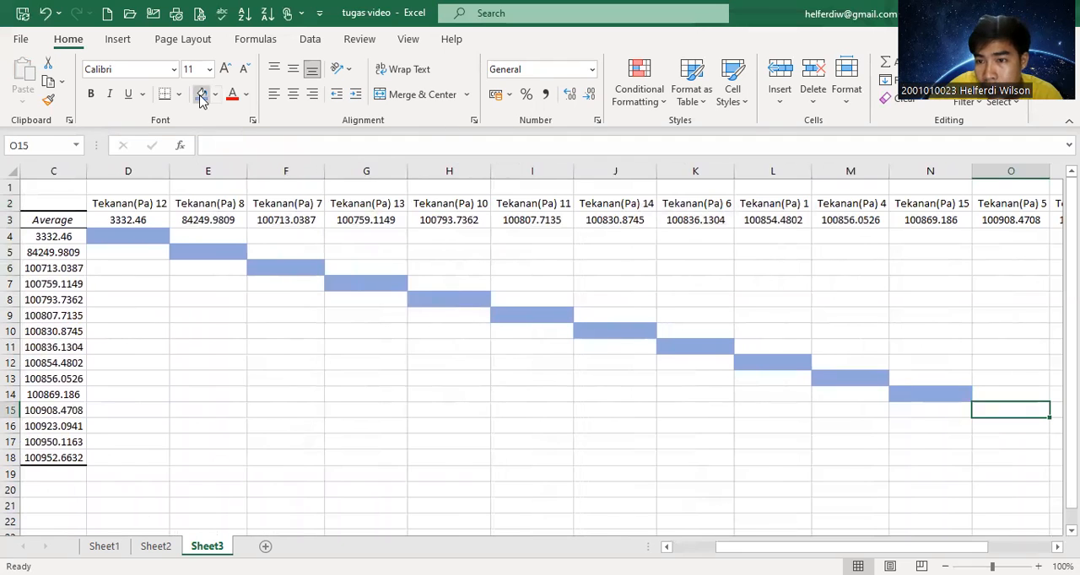
key("Right")
key("Down")
left_click(201, 95)
key("Right")
key("Down")
left_click(201, 95)
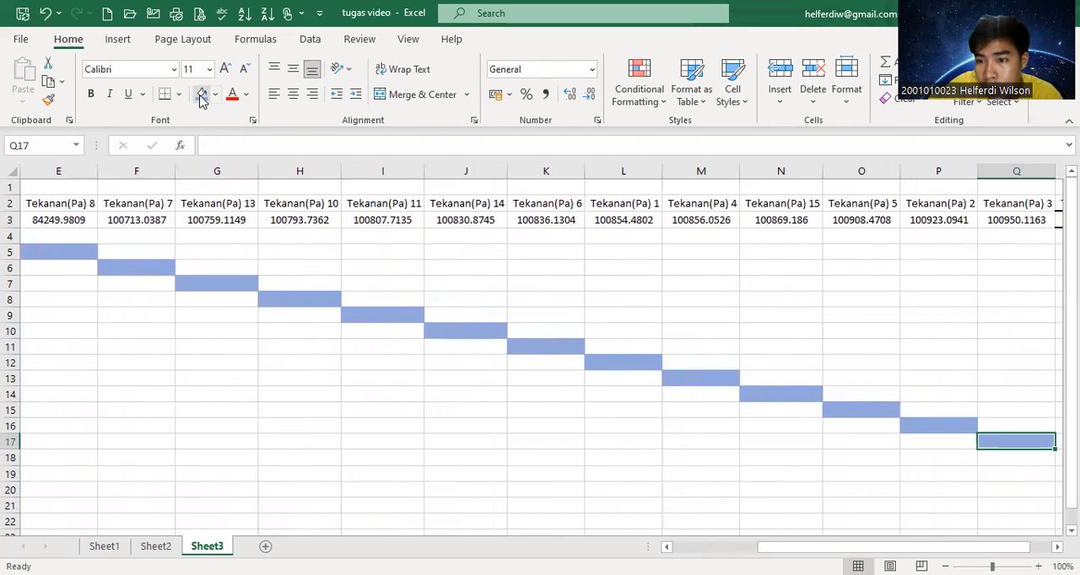
key("Right")
key("Down")
left_click(202, 95)
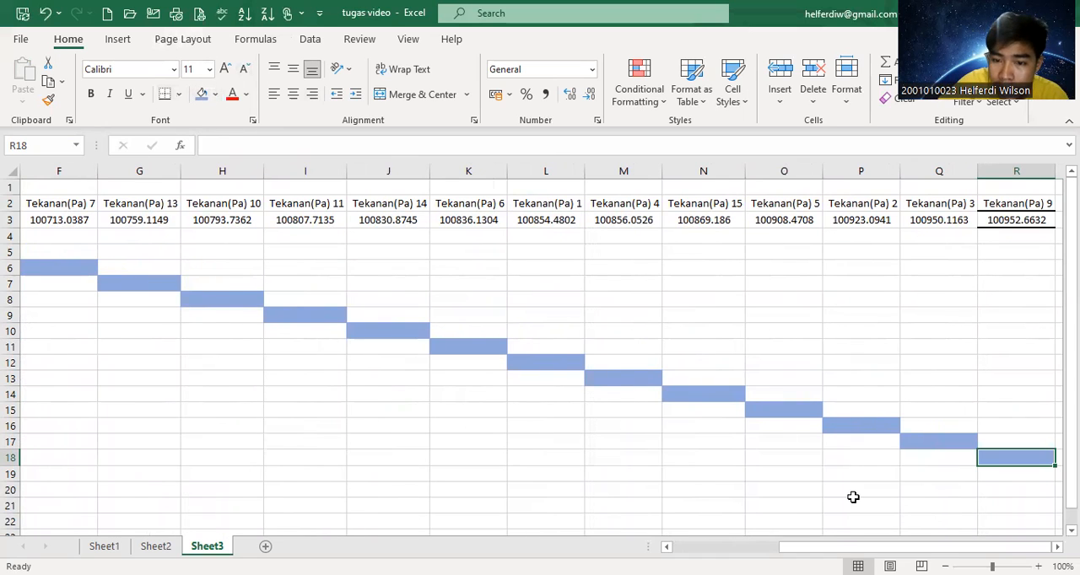
Enter the formula =E3-$C$4 in E4 to subtract the Tekanan(Pa) 12 average from the Tekanan(Pa) 8 average.
scroll(700, 536, "left", 3)
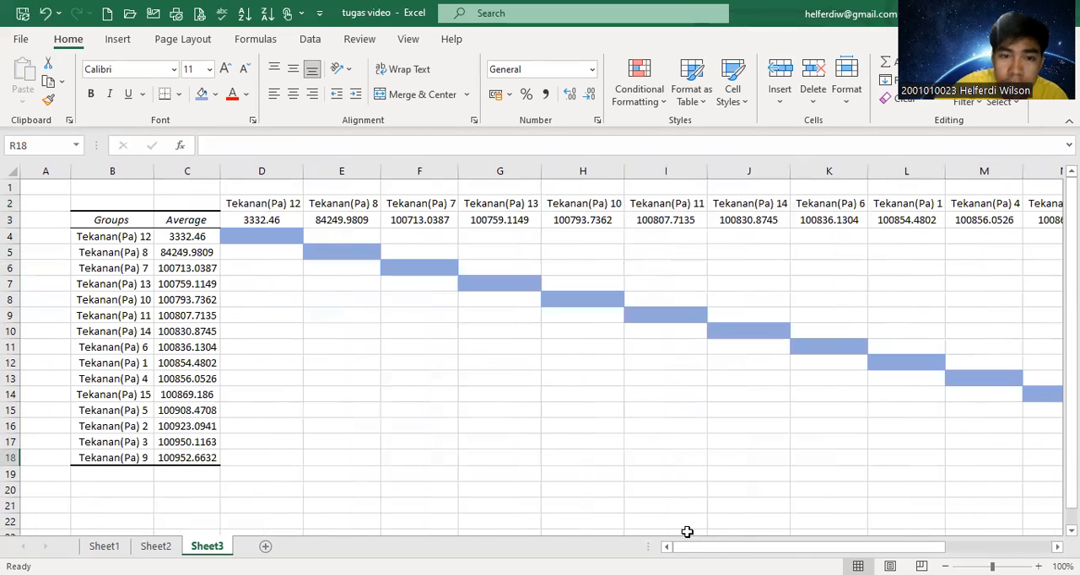
left_click(328, 235)
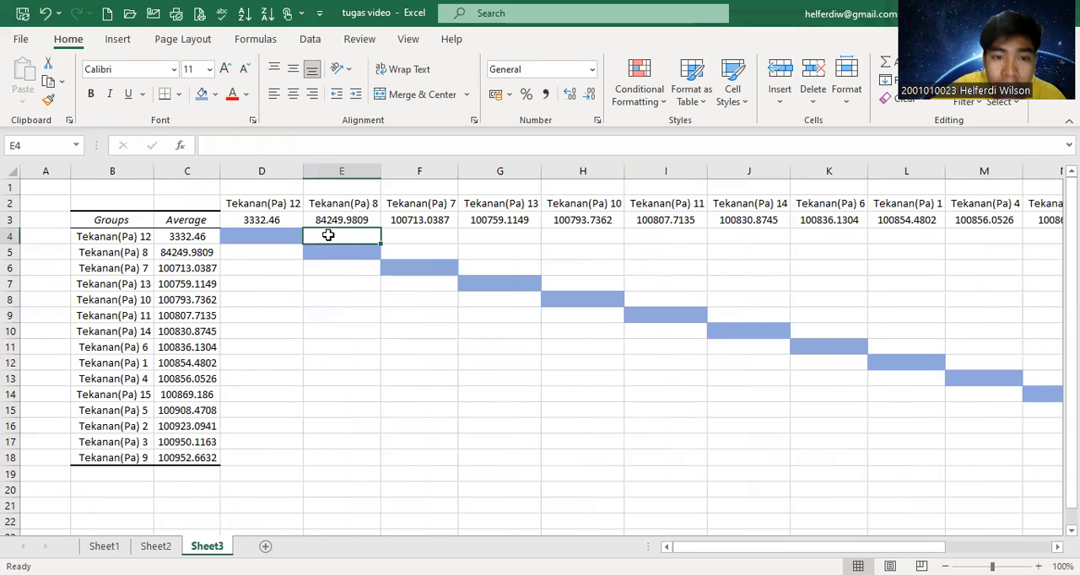
type("=")
left_click(341, 219)
type("-")
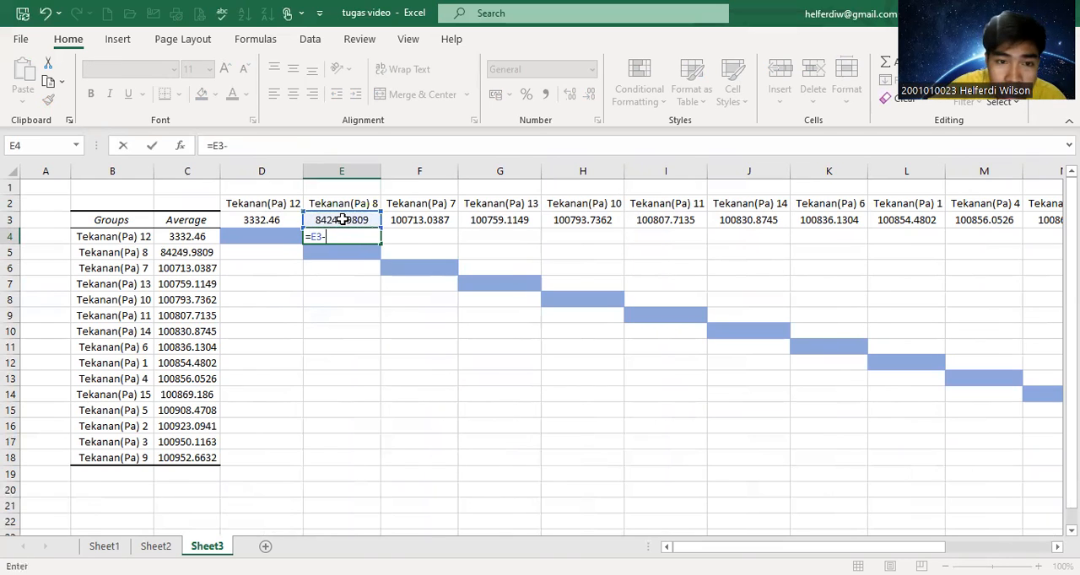
left_click(182, 237)
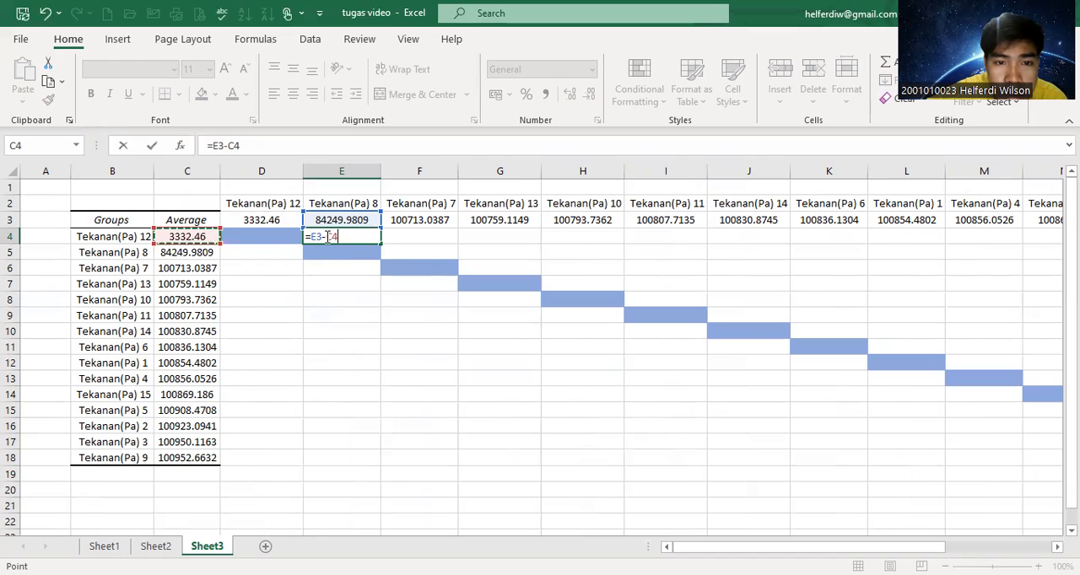
left_click(328, 237)
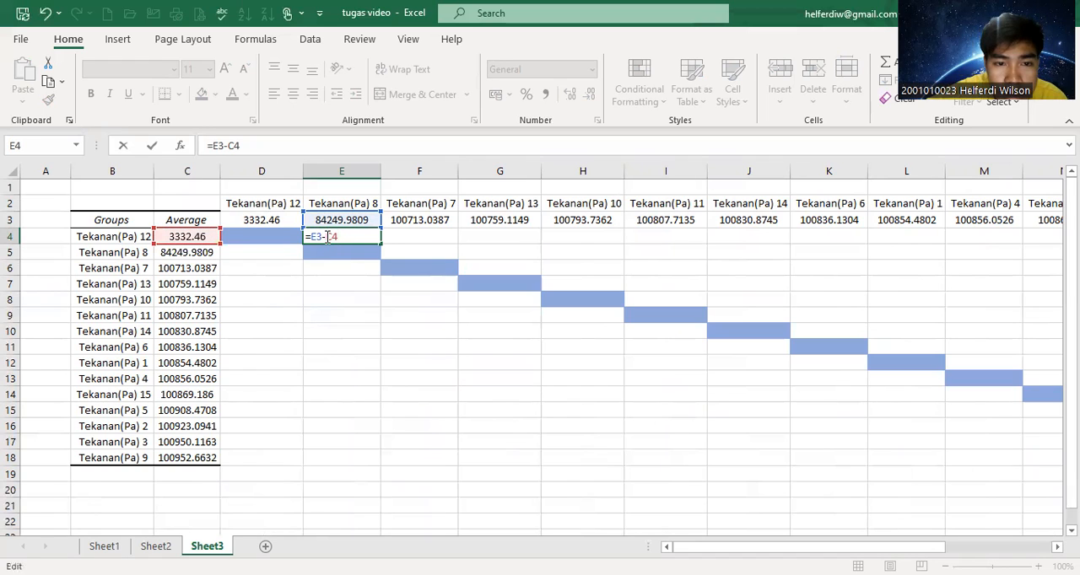
key("F4")
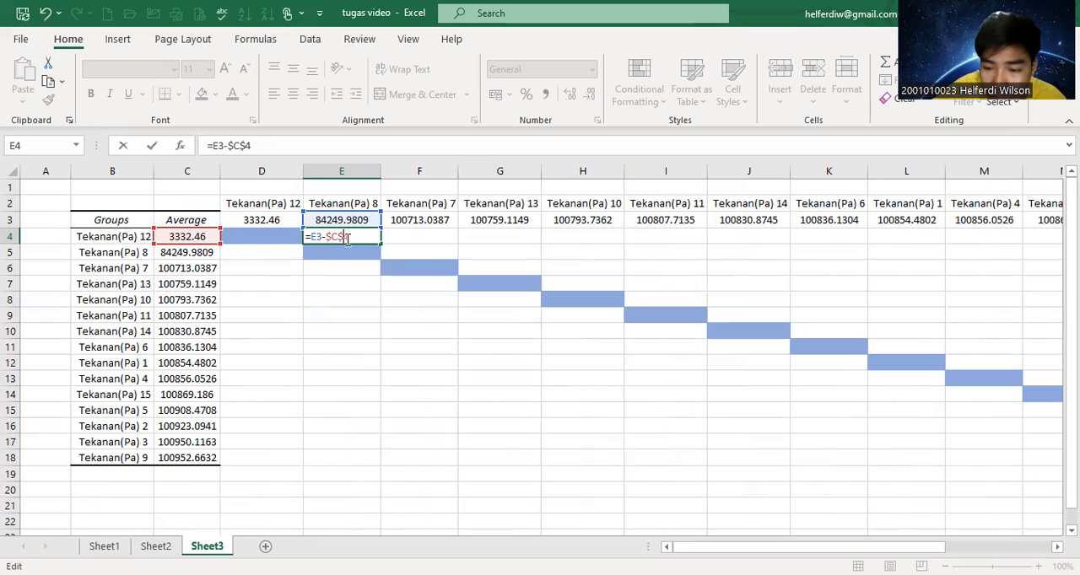
key("Return")
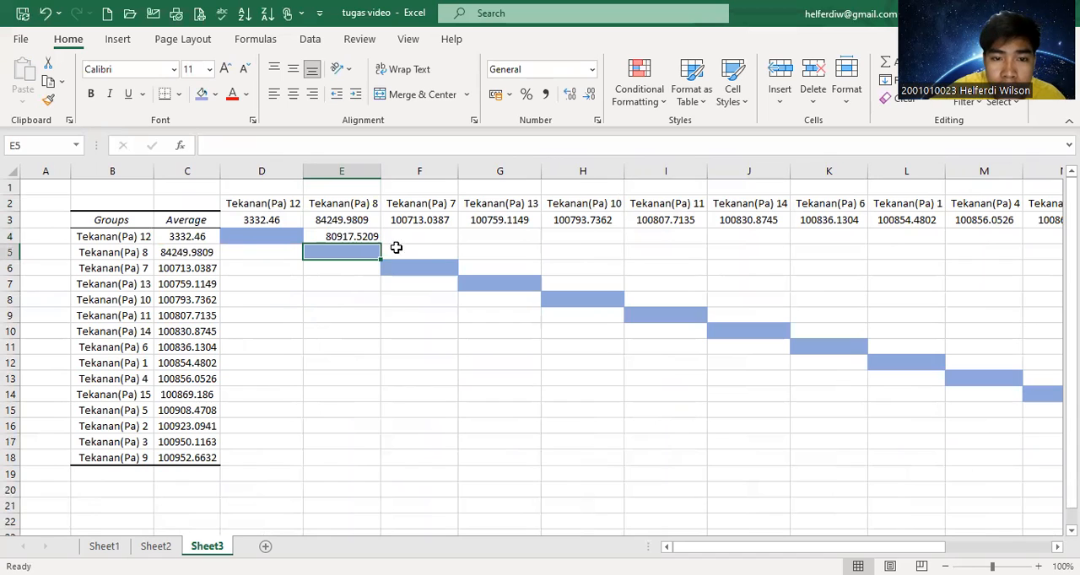
Fill the difference formula from E4 across the Tekanan(Pa) 12 row through R4.
left_click(401, 250)
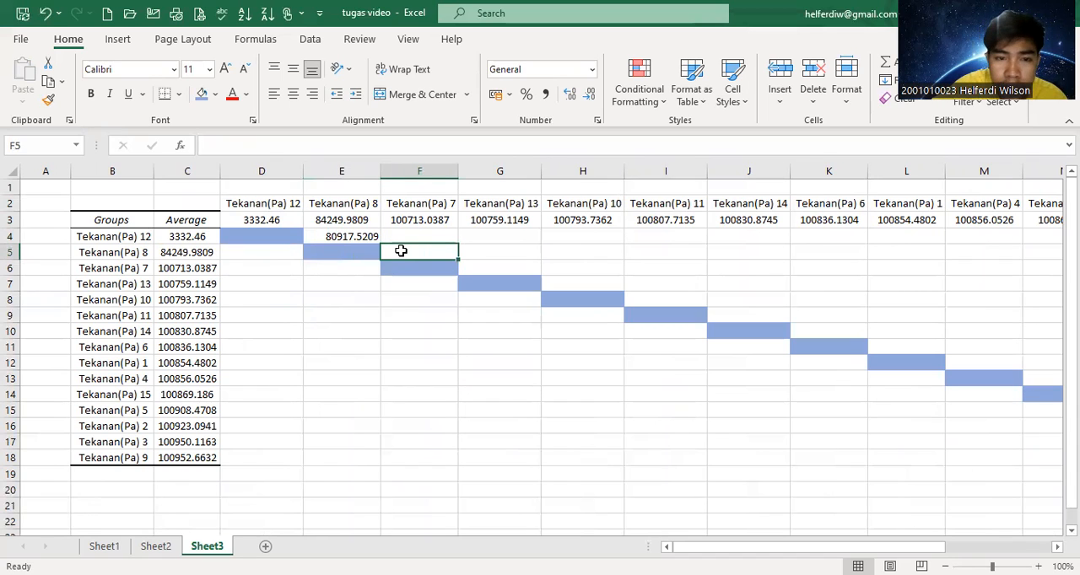
left_click(368, 238)
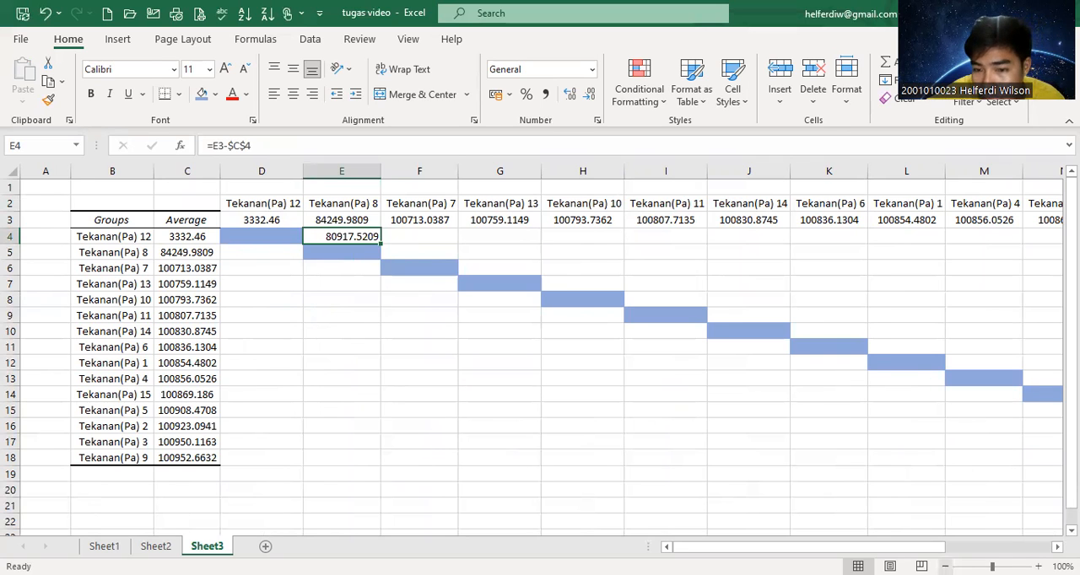
scroll(532, 350, "down", 2, "ctrl")
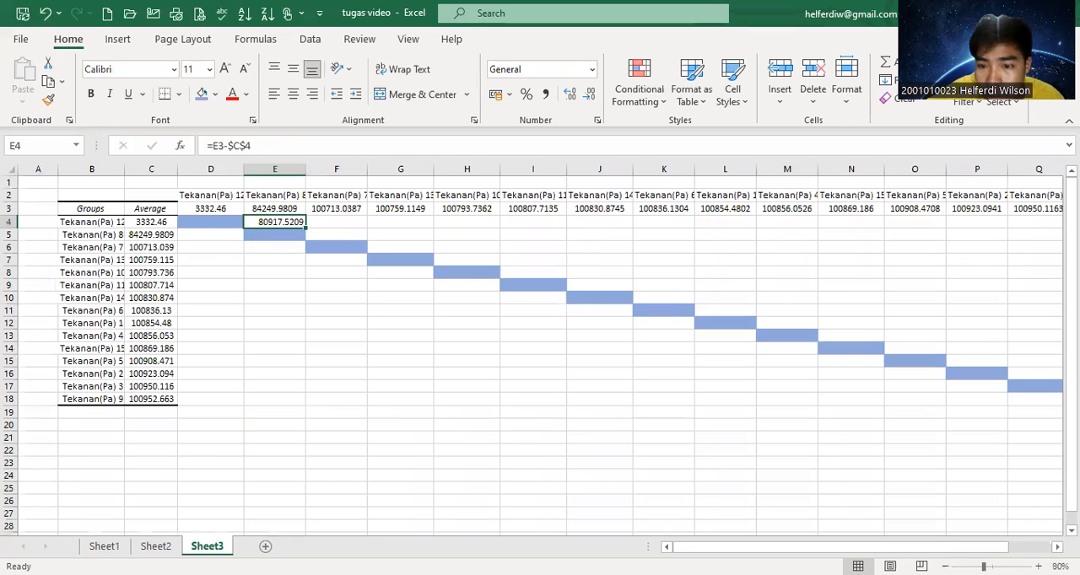
left_click_drag(789, 549, 832, 547)
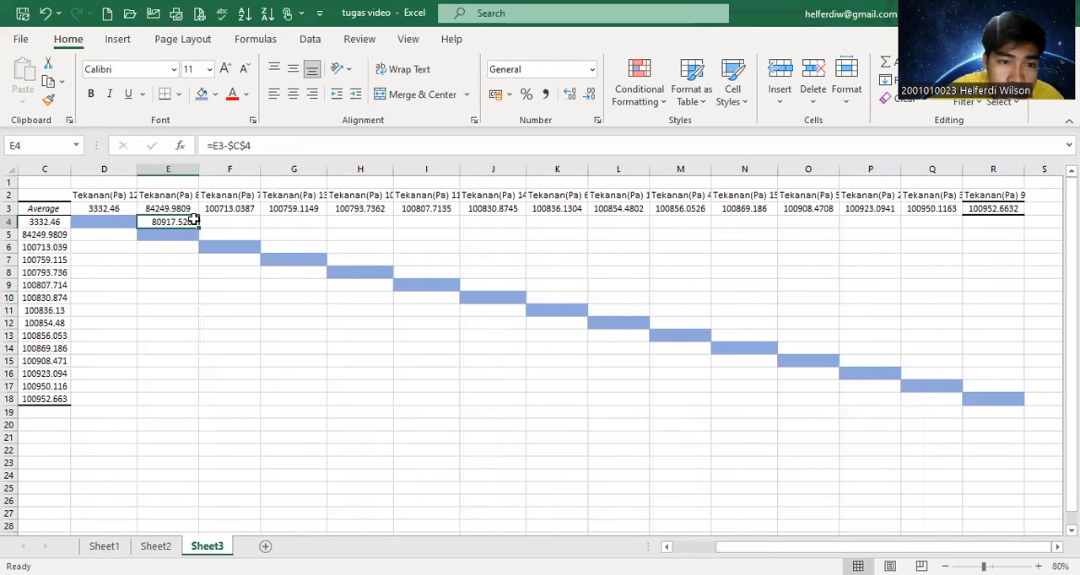
left_click_drag(200, 228, 1023, 221)
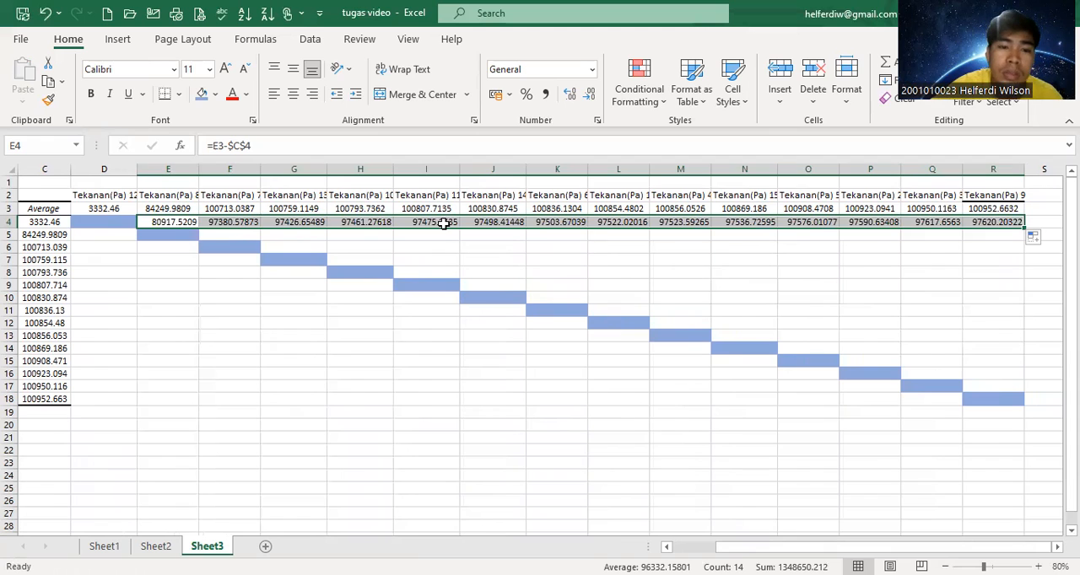
Enter the formula =F3-$C$5 in F5 and fill it across the Tekanan(Pa) 8 row through R5.
left_click(242, 238)
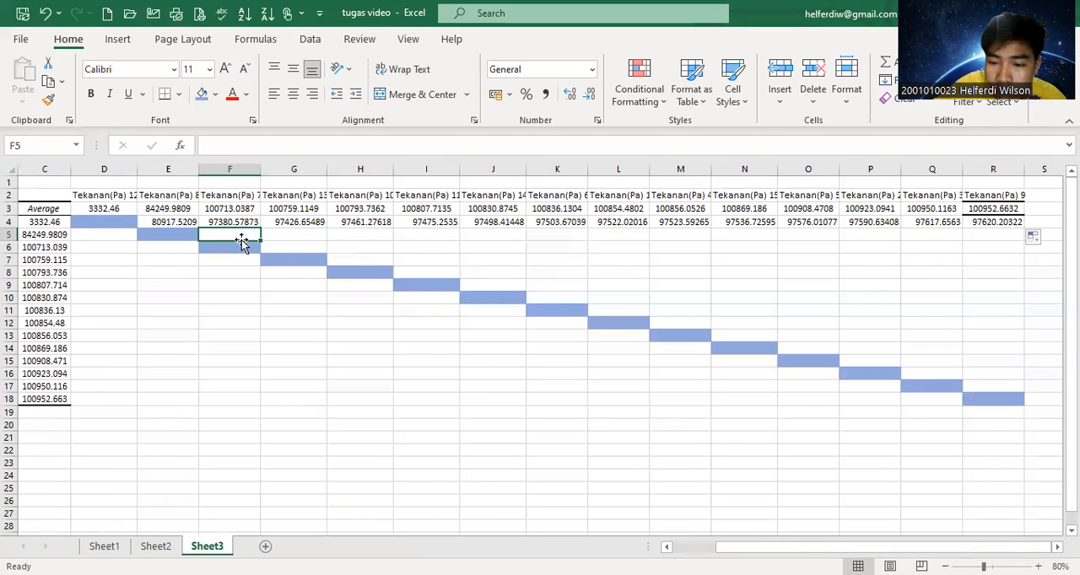
type("=")
left_click(241, 208)
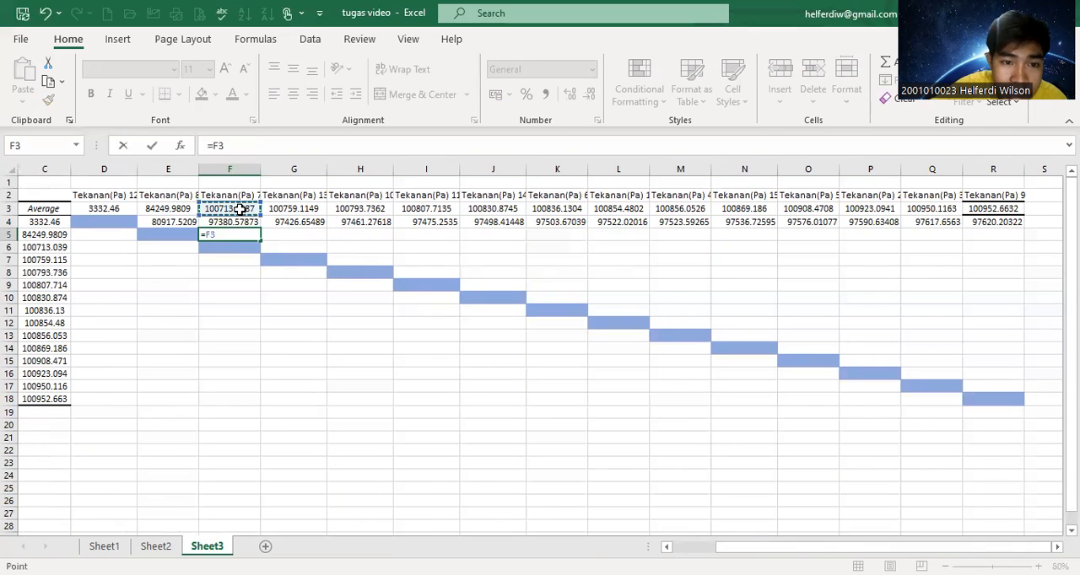
type("-")
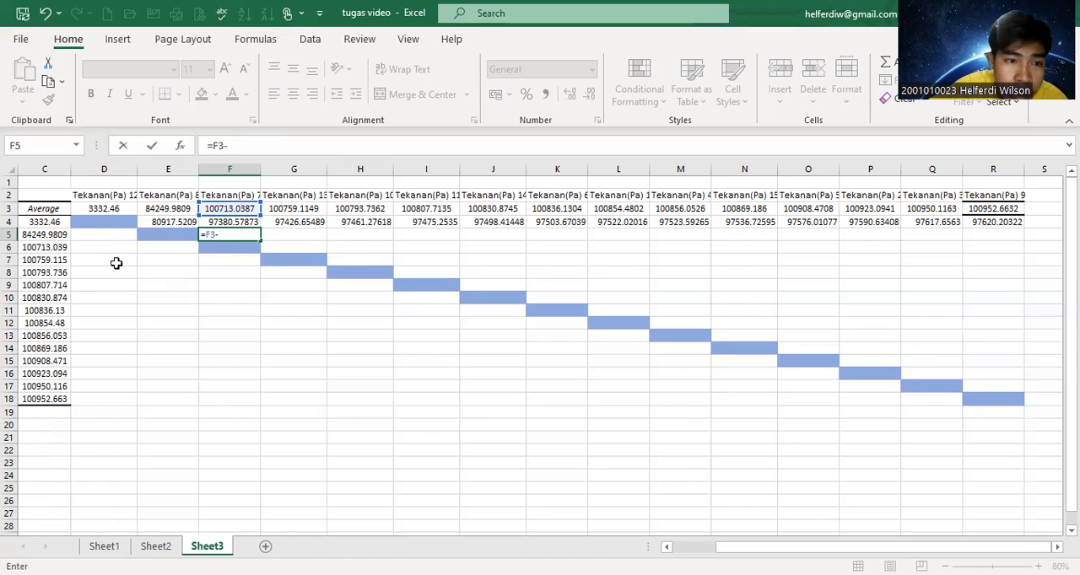
left_click(56, 237)
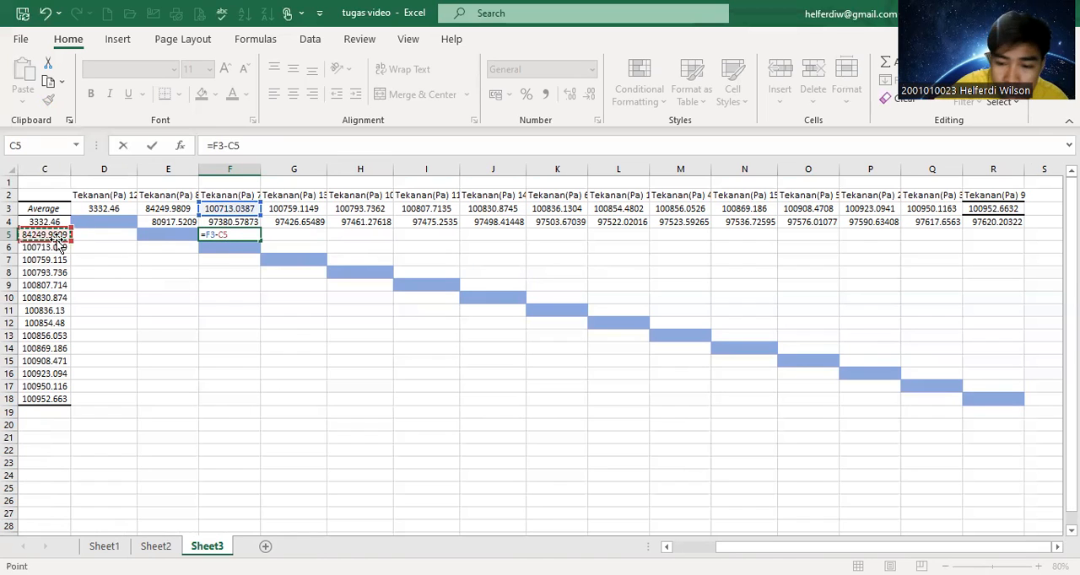
key("F4")
key("Return")
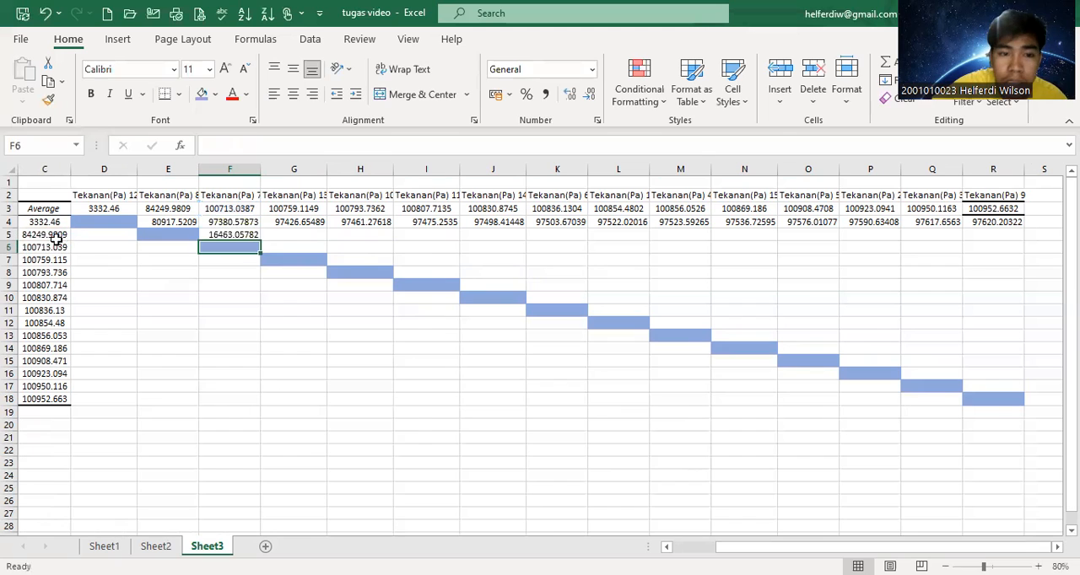
left_click(253, 235)
left_click_drag(259, 242, 987, 253)
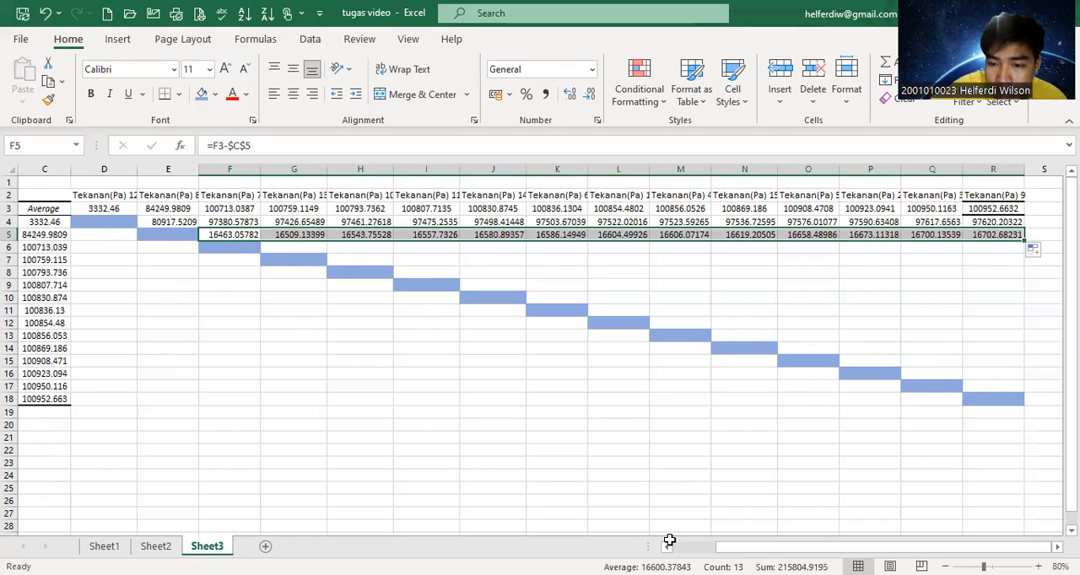
Review the yardstick w calculation in X35 on Sheet1 and return to the comparison matrix on Sheet3.
key("alt+Tab")
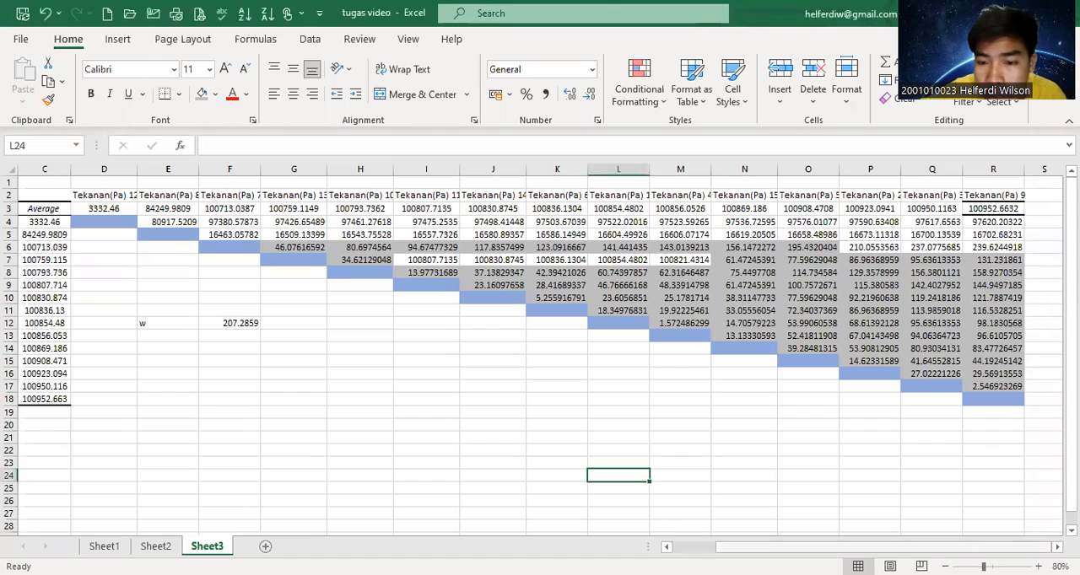
scroll(540, 350, "left", 2)
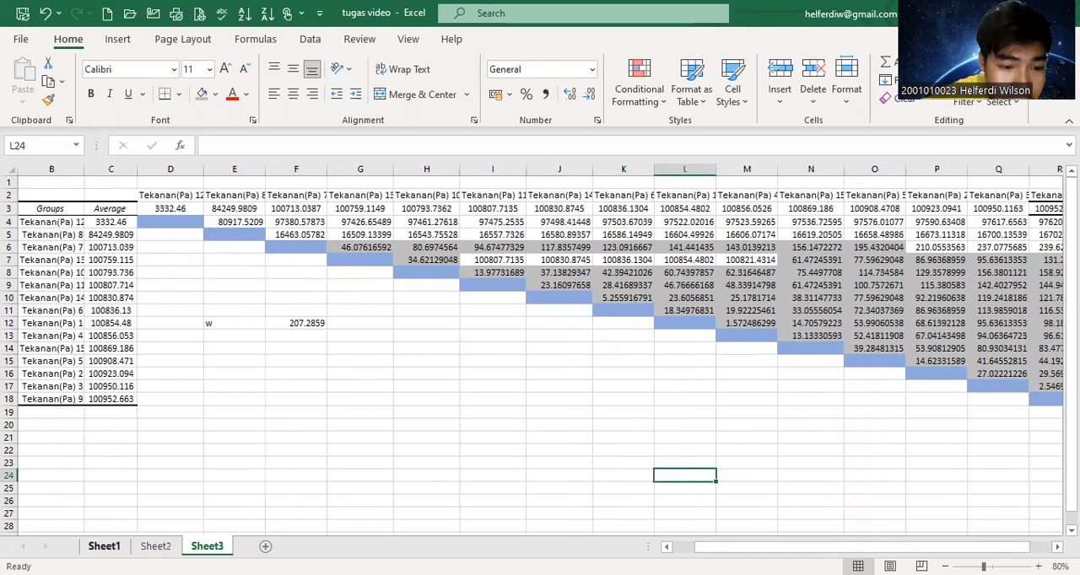
left_click(104, 546)
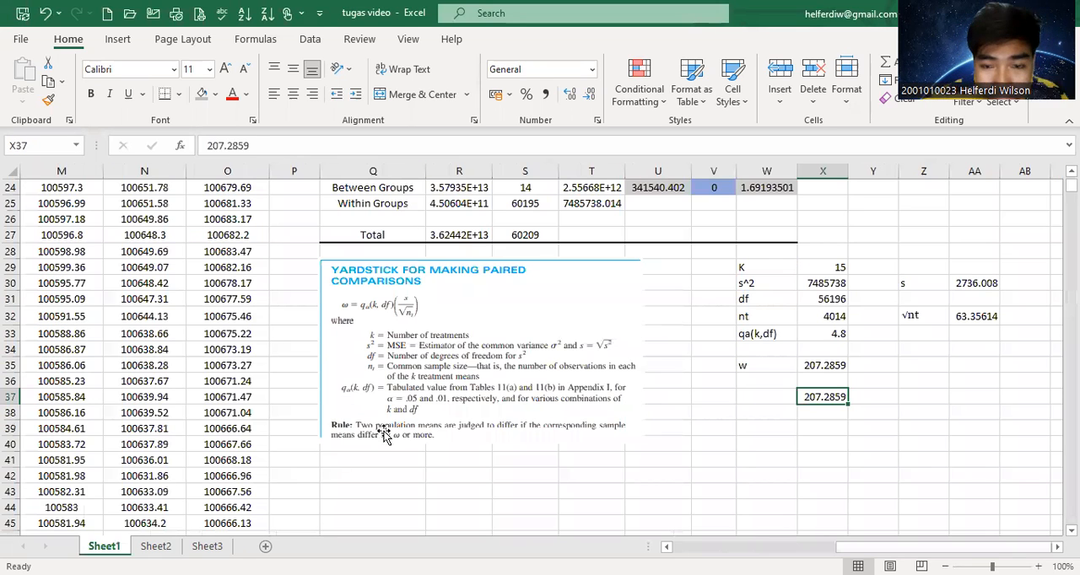
left_click(771, 367)
left_click(820, 366)
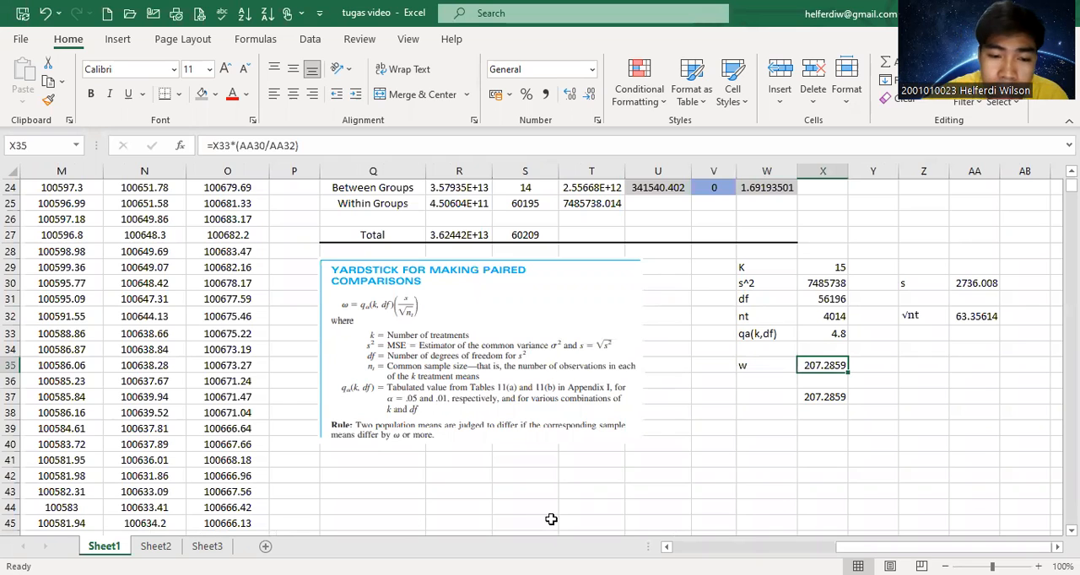
left_click(206, 545)
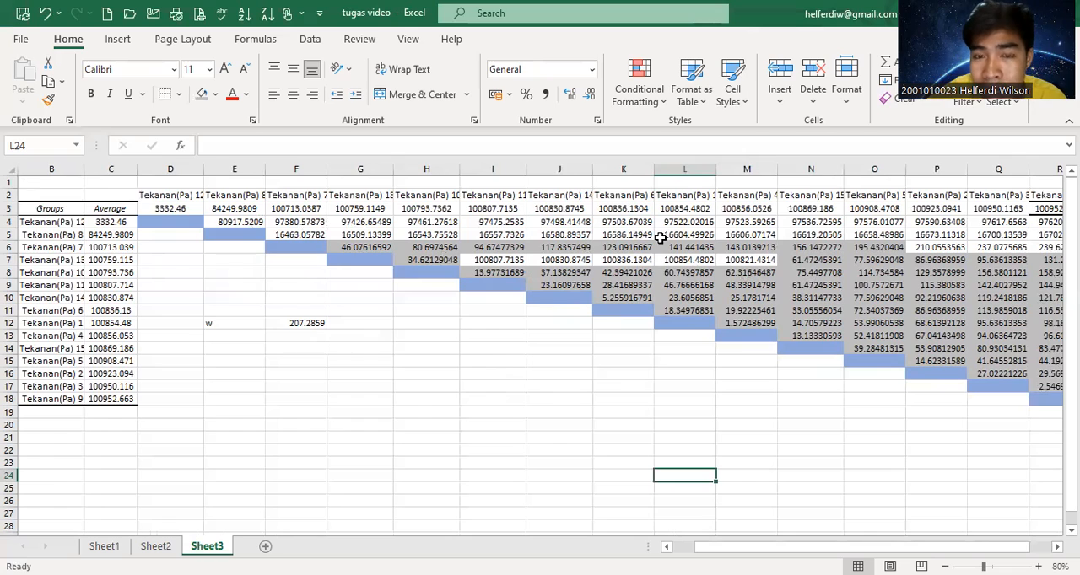
Compare the average differences in the Tekanan(Pa) 8 and Tekanan(Pa) 7 rows of the matrix with the yardstick w in F12.
left_click(293, 329)
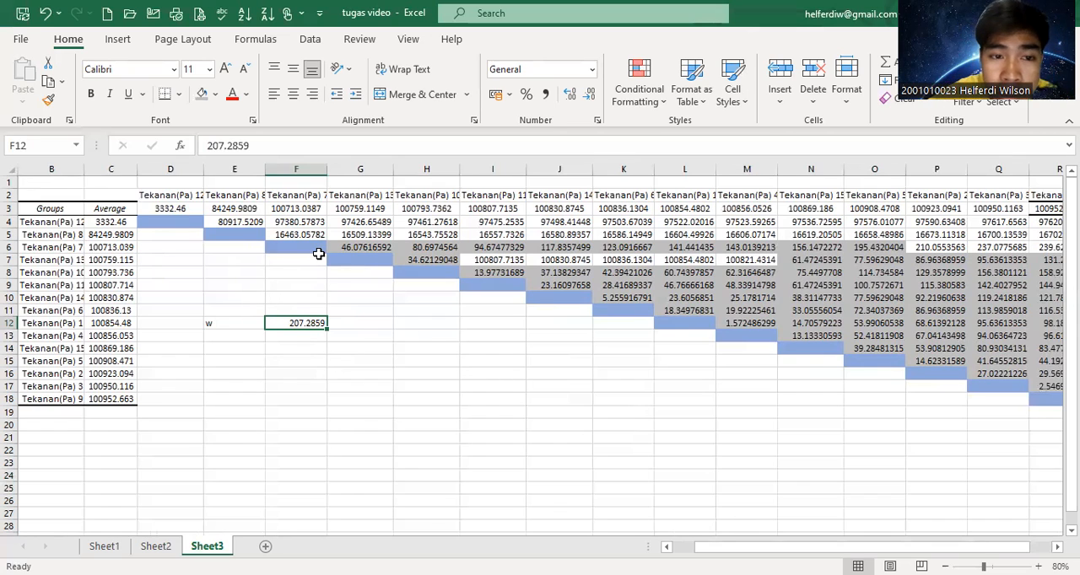
left_click(295, 197)
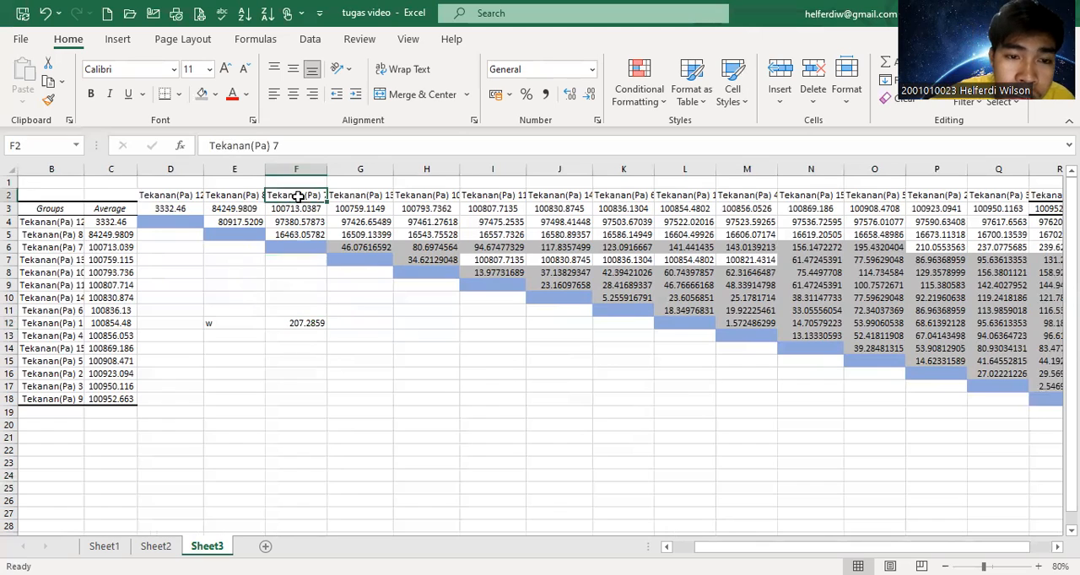
left_click(299, 235)
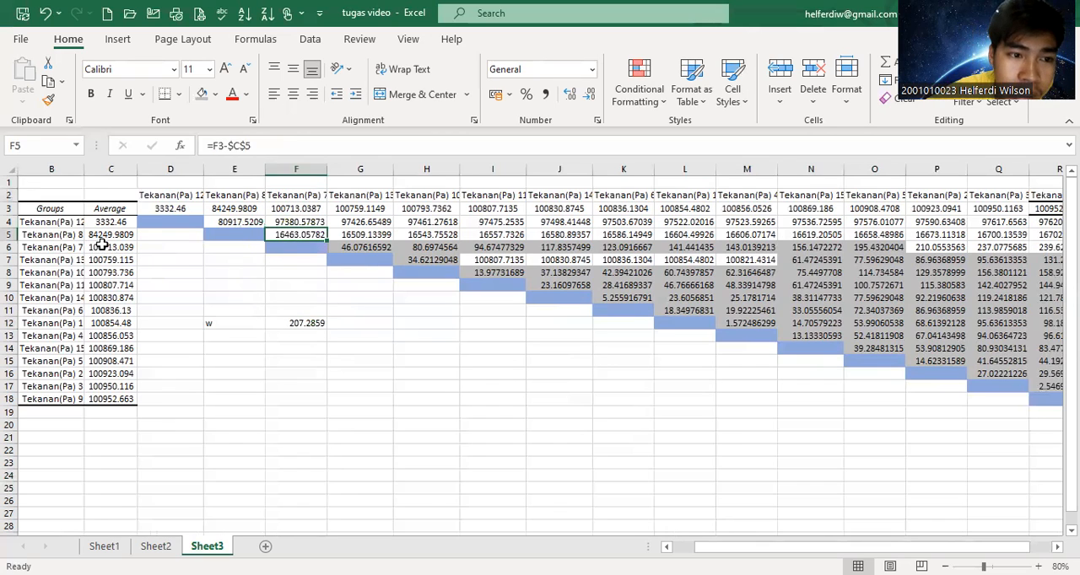
left_click(49, 235)
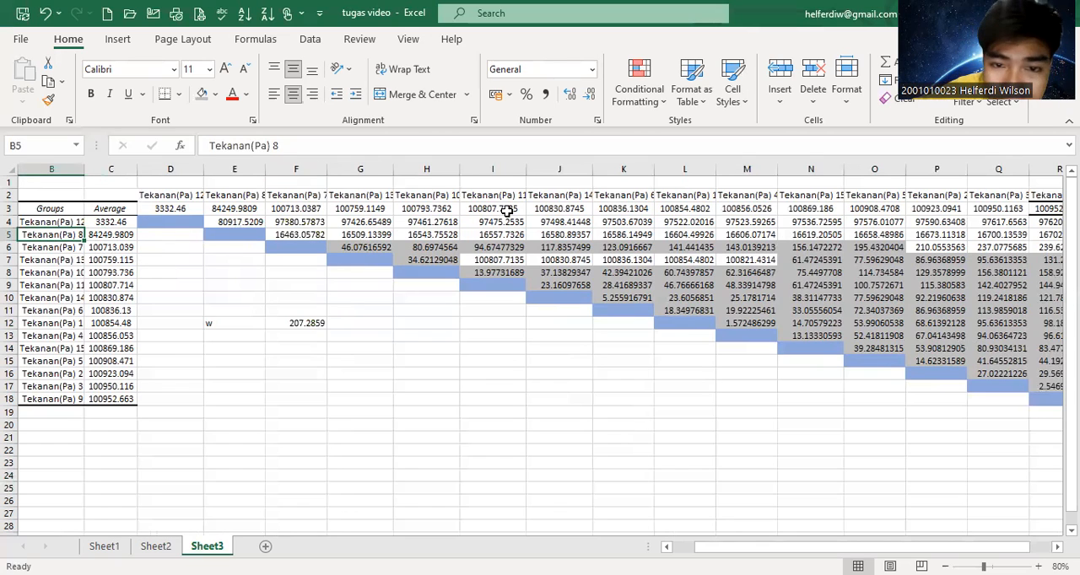
left_click(438, 234)
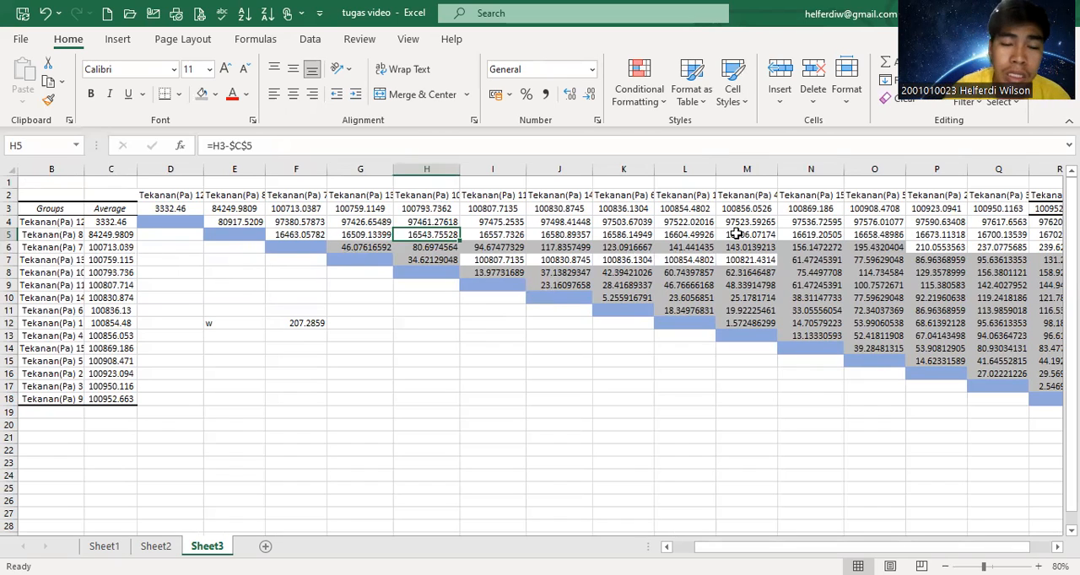
left_click(513, 247)
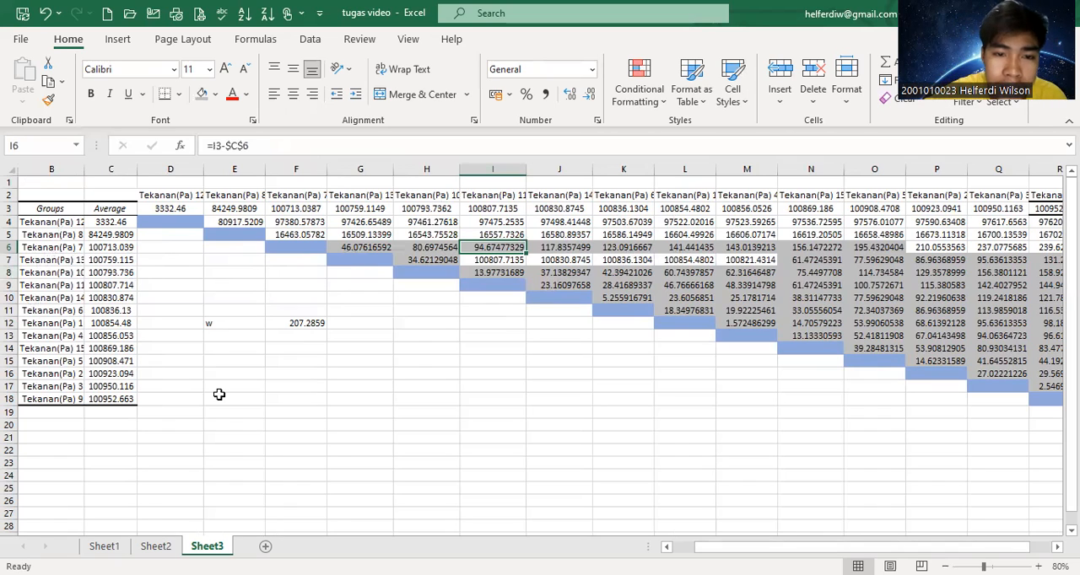
left_click(310, 409)
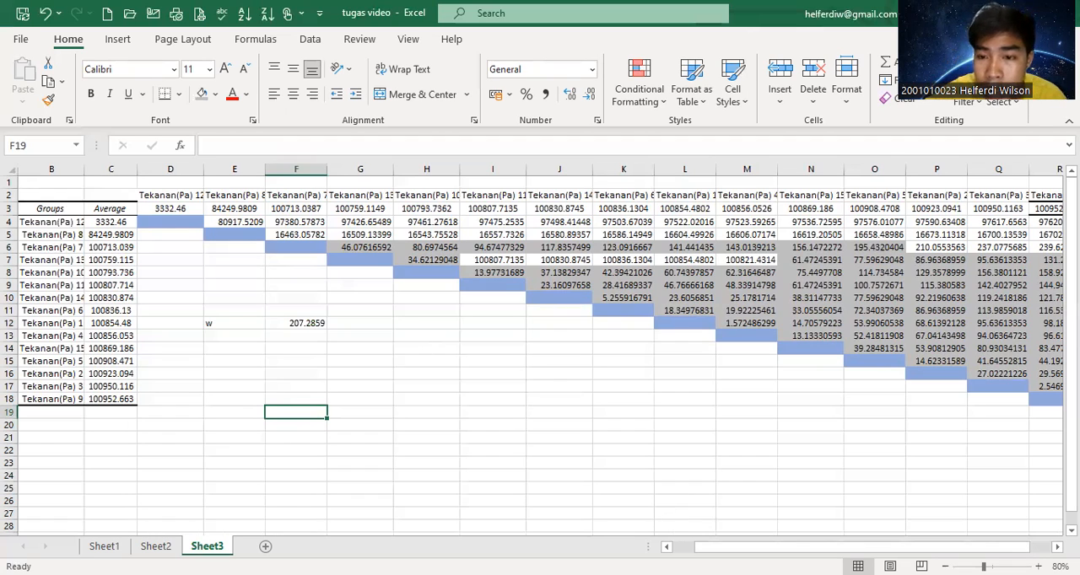
key("alt+Tab")
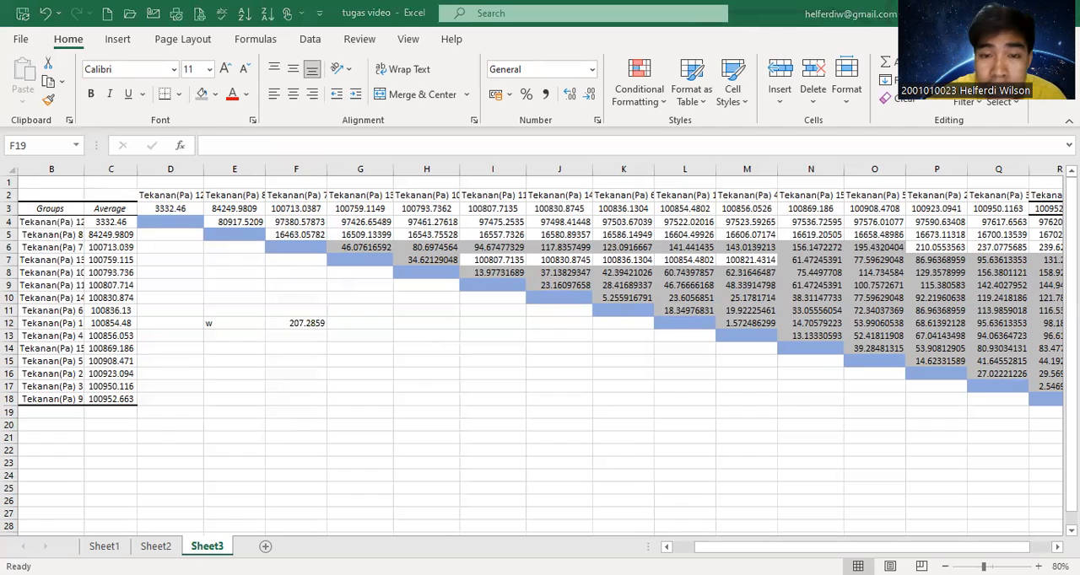